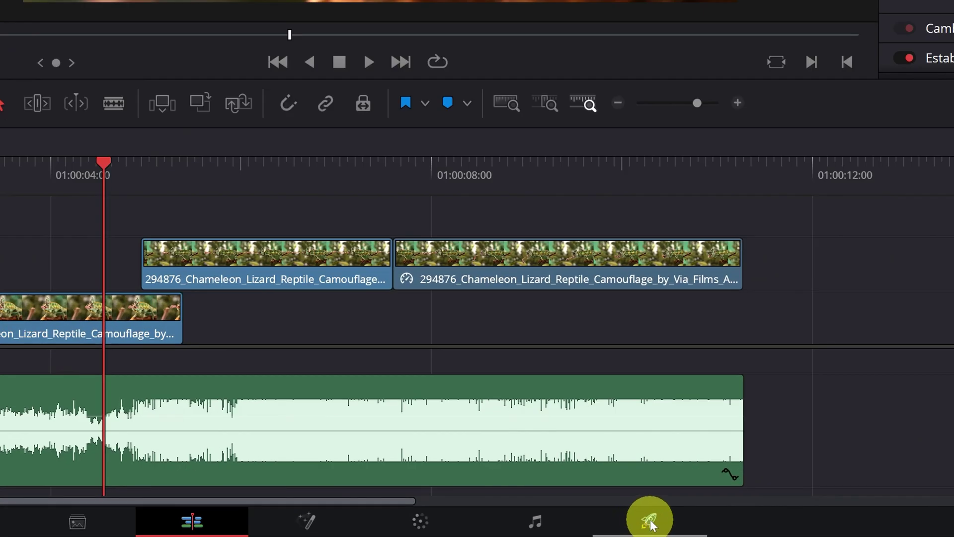
Switch to the Deliver page and browse the render presets for the WILDLIFE timeline
{"action": "left_click", "coordinate": [650, 522]}
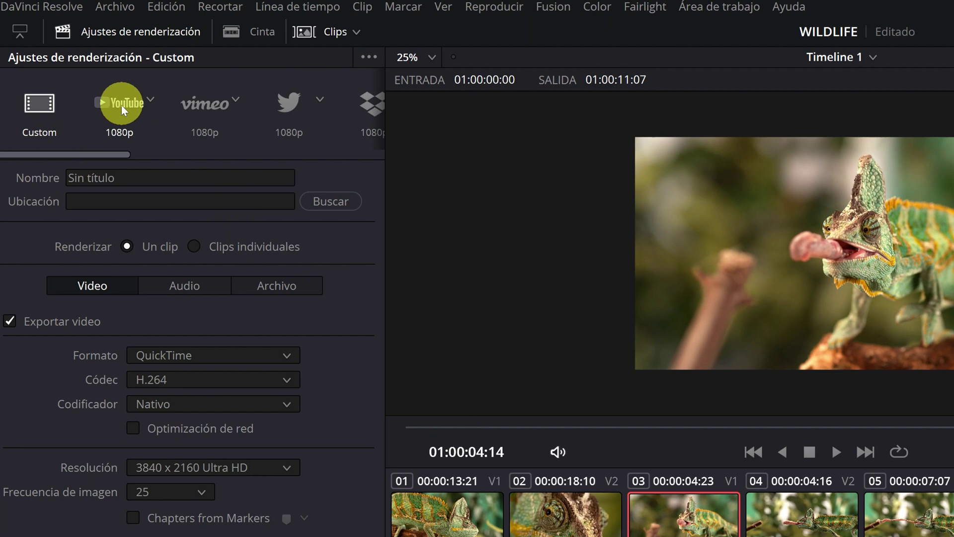
{"action": "mouse_move", "coordinate": [87, 155]}
{"action": "left_mouse_down"}
{"action": "mouse_move", "coordinate": [289, 153]}
{"action": "mouse_move", "coordinate": [81, 146]}
{"action": "left_mouse_up"}
{"action": "left_click", "coordinate": [151, 117]}
{"action": "left_click", "coordinate": [343, 116]}
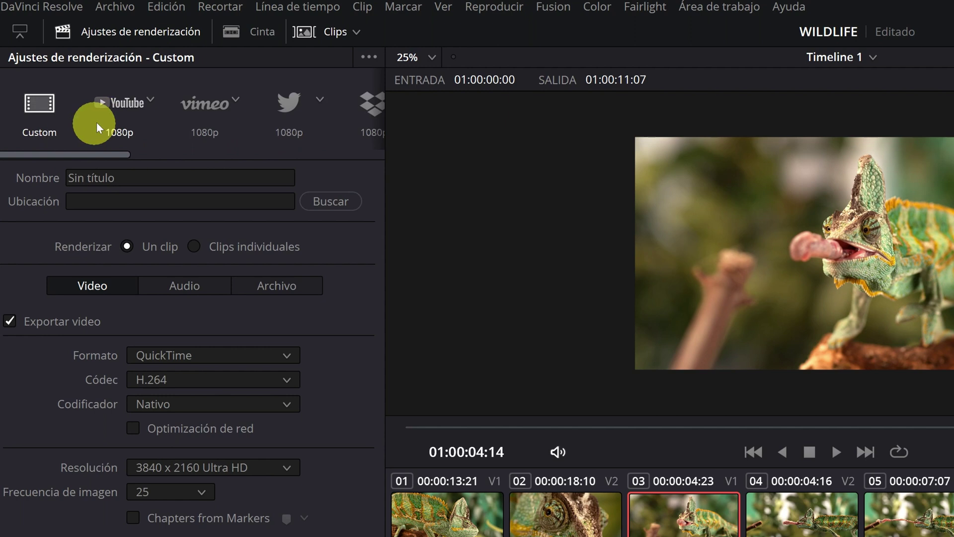
Apply the YouTube 1080p preset, raise resolution to 3840 x 2160 Ultra HD, then switch to Custom
{"action": "left_click", "coordinate": [128, 110]}
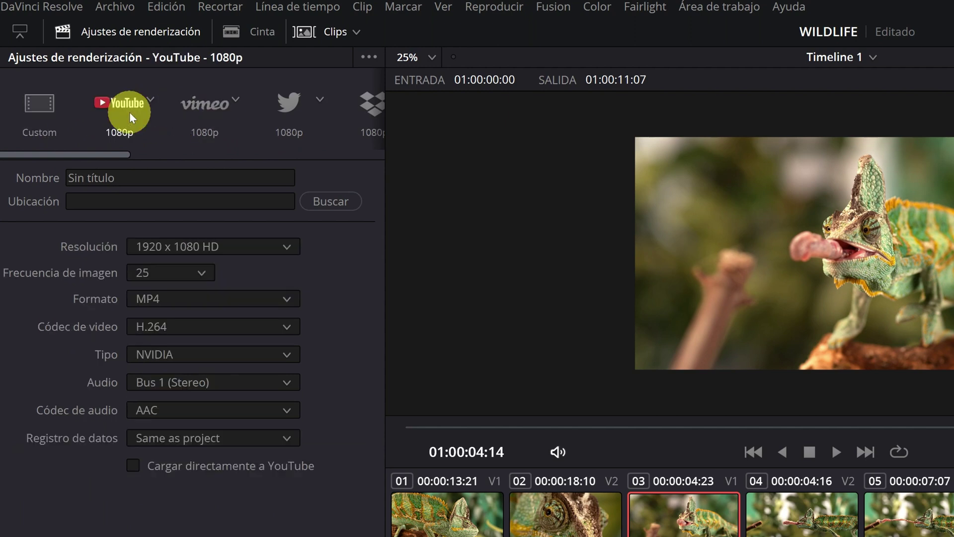
{"action": "left_click", "coordinate": [206, 246]}
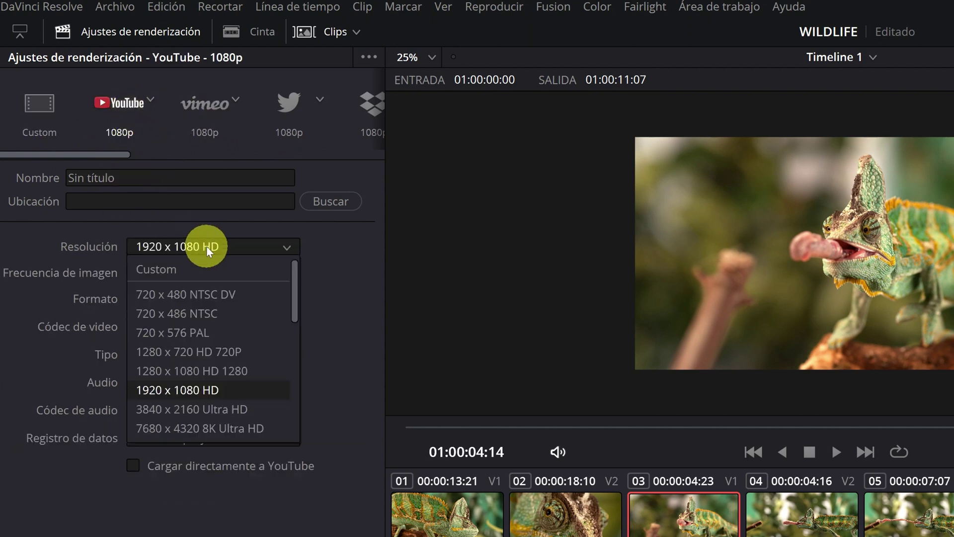
{"action": "scroll", "coordinate": [223, 388], "scroll_direction": "down", "scroll_amount": 2}
{"action": "left_click", "coordinate": [227, 367]}
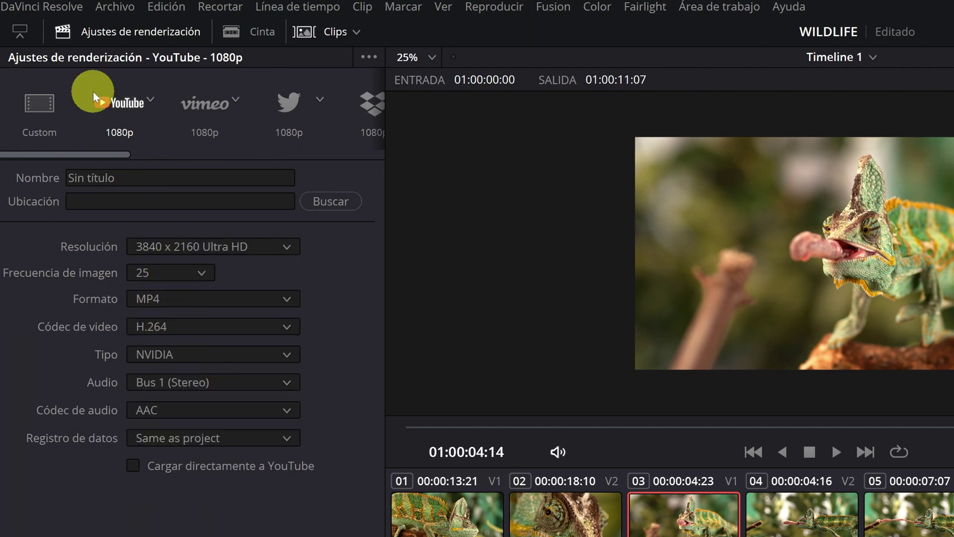
{"action": "left_click", "coordinate": [37, 103]}
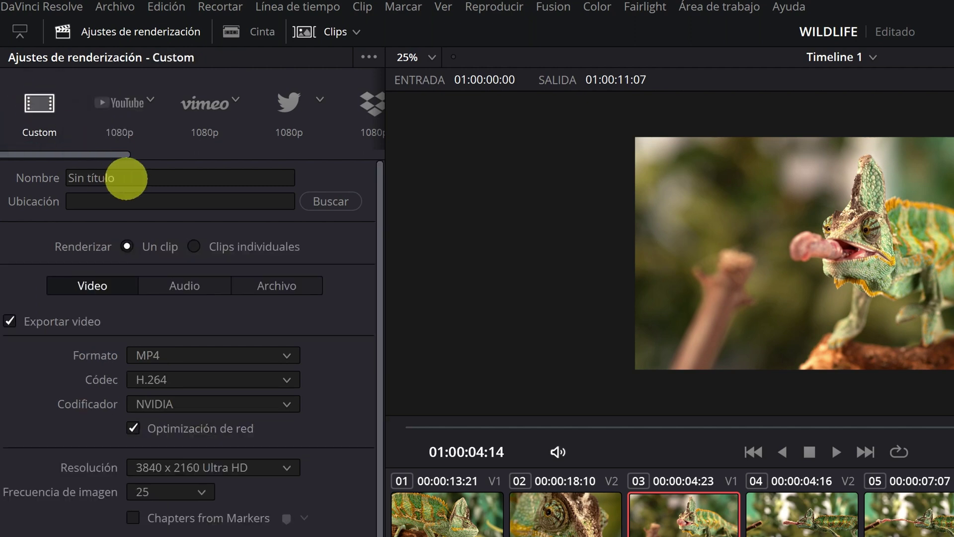
Name the render 'Naturaleza' and set its output location to the Desktop (Escritorio)
{"action": "left_click", "coordinate": [126, 177]}
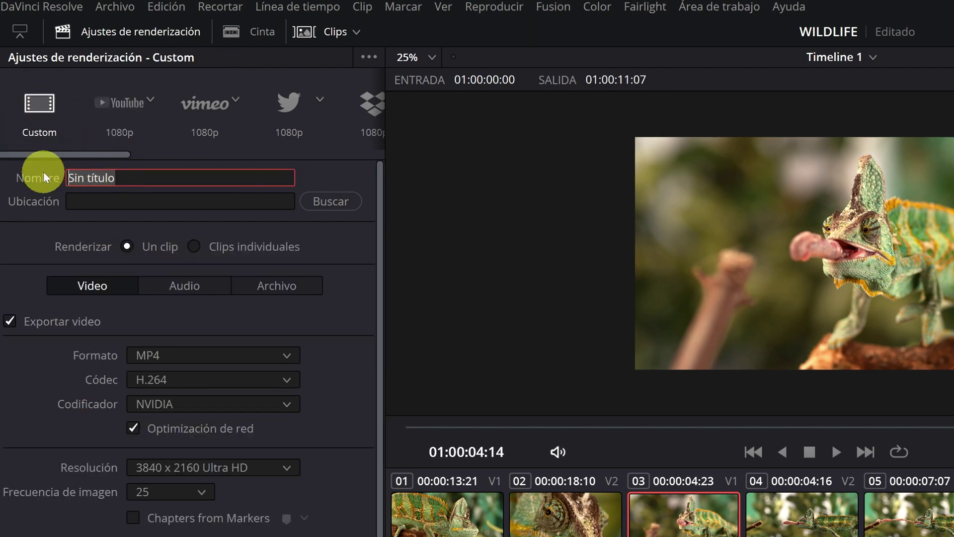
{"action": "type", "text": "Naturaleza"}
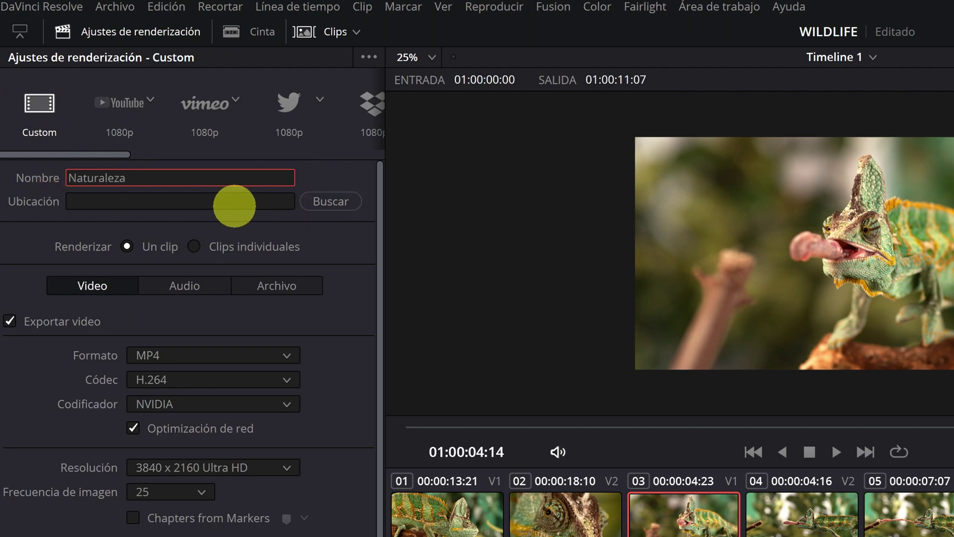
{"action": "left_click", "coordinate": [329, 205]}
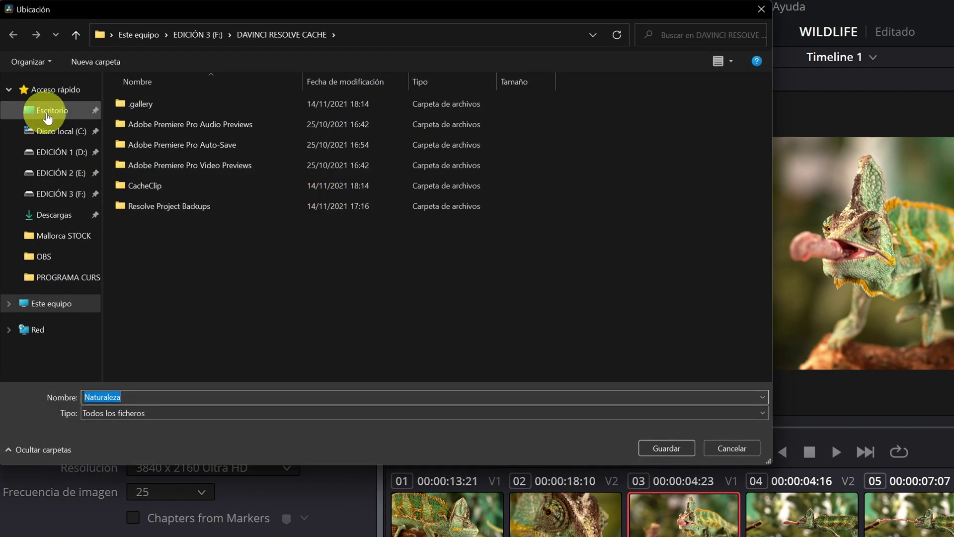
{"action": "left_click", "coordinate": [54, 111]}
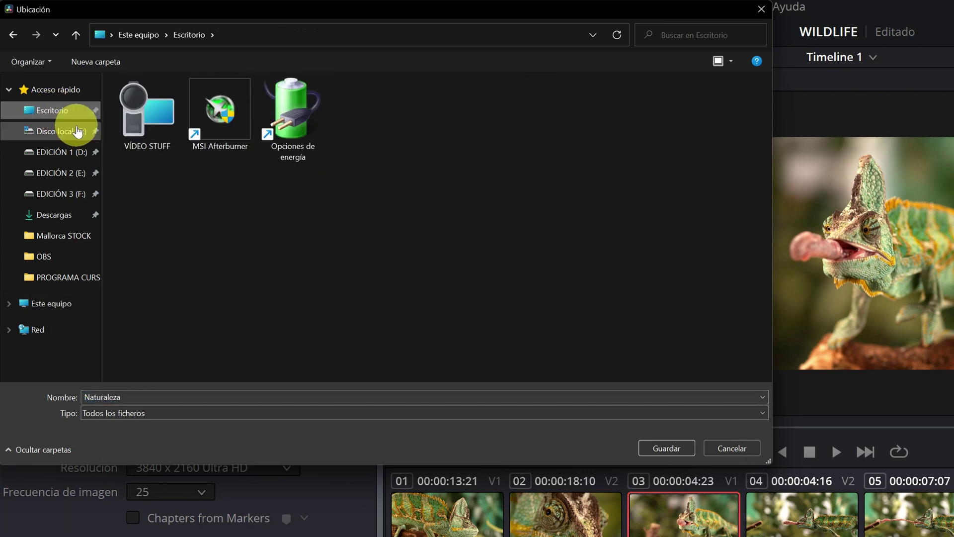
{"action": "left_click", "coordinate": [676, 449]}
{"action": "left_click", "coordinate": [424, 368]}
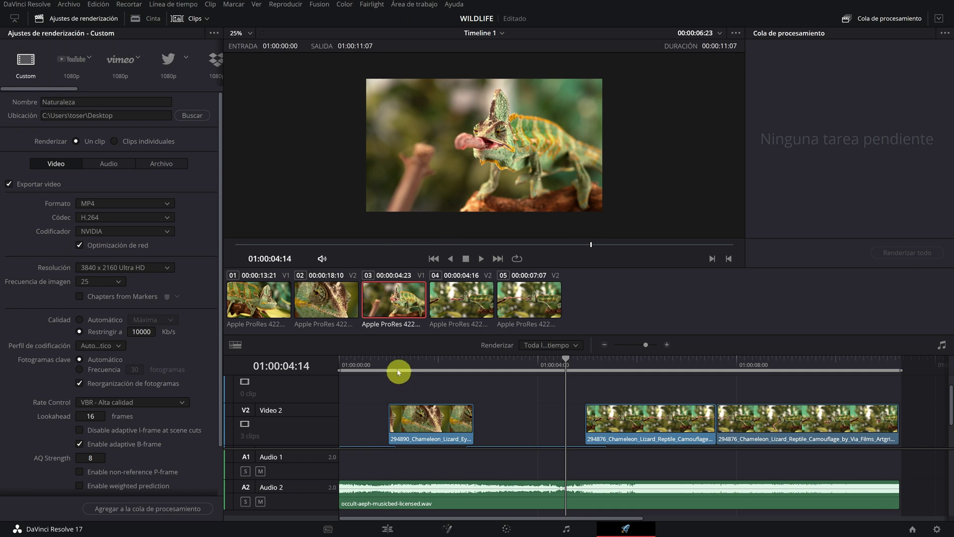
Mark a trial in point at 01:00:02:03 and out point at 01:00:06:16
{"action": "left_click_drag", "start_coordinate": [392, 368], "coordinate": [402, 365]}
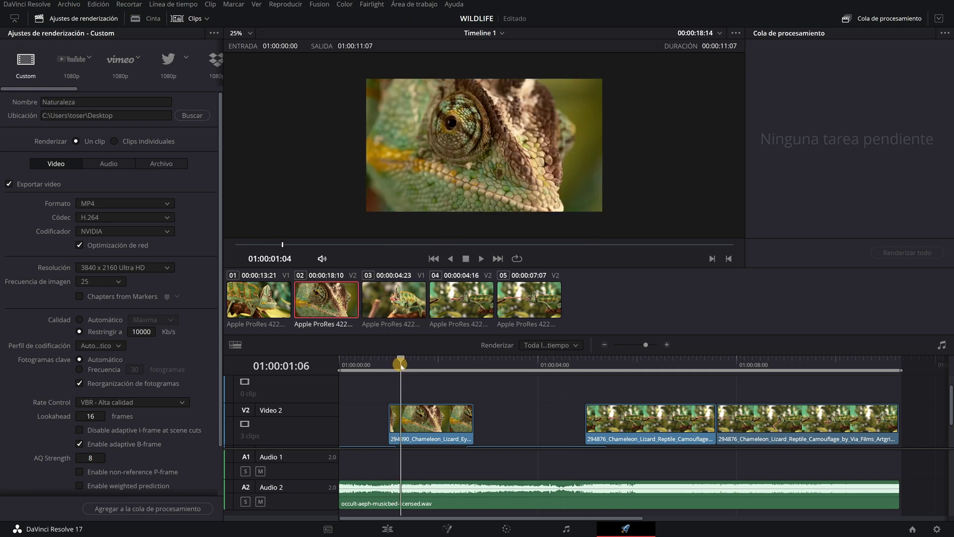
{"action": "left_click_drag", "start_coordinate": [402, 365], "coordinate": [445, 368]}
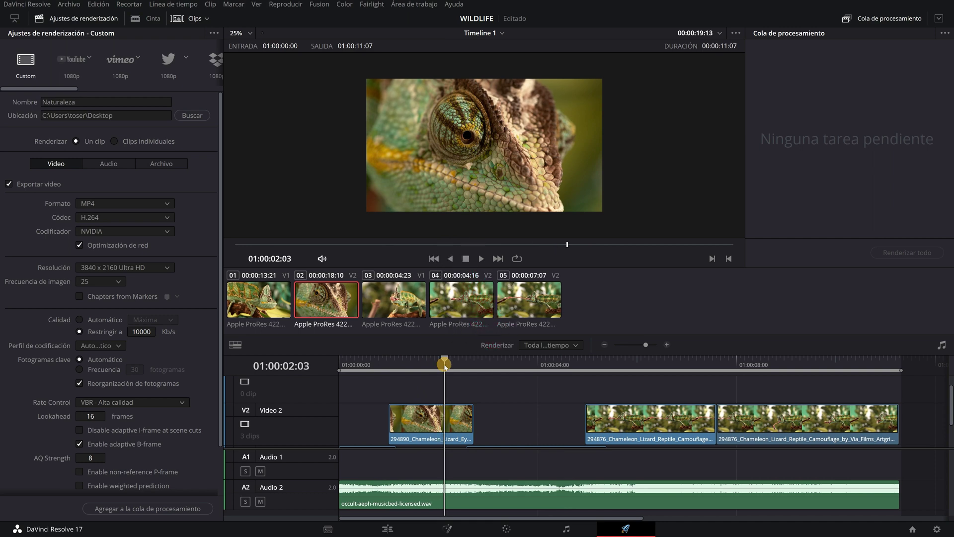
{"action": "key", "text": "i"}
{"action": "mouse_move", "coordinate": [445, 366]}
{"action": "left_mouse_down"}
{"action": "mouse_move", "coordinate": [669, 372]}
{"action": "mouse_move", "coordinate": [335, 368]}
{"action": "left_mouse_up"}
{"action": "key", "text": "o"}
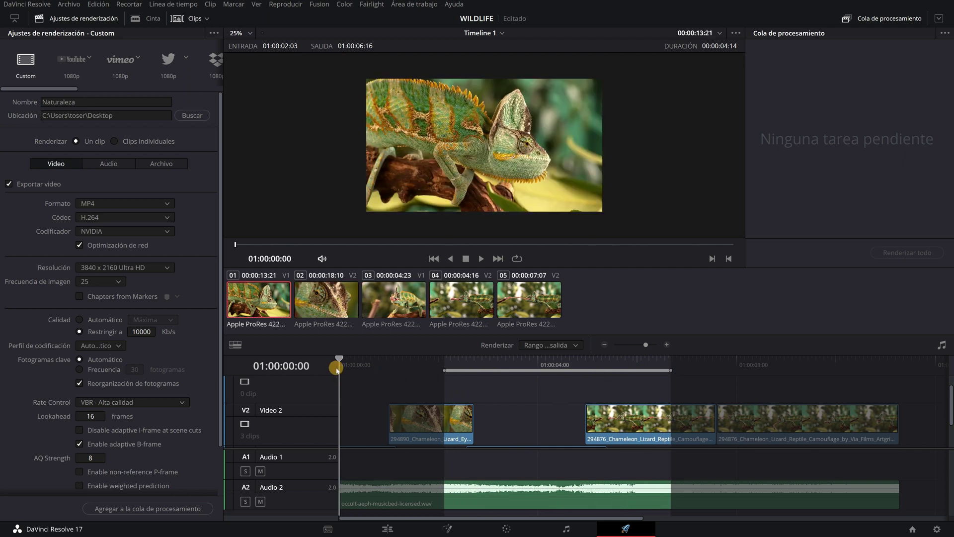
Reset the render range to the full timeline, 01:00:00:00 to 01:00:11:06
{"action": "key", "text": "i"}
{"action": "left_click_drag", "start_coordinate": [412, 367], "coordinate": [895, 370]}
{"action": "key", "text": "o"}
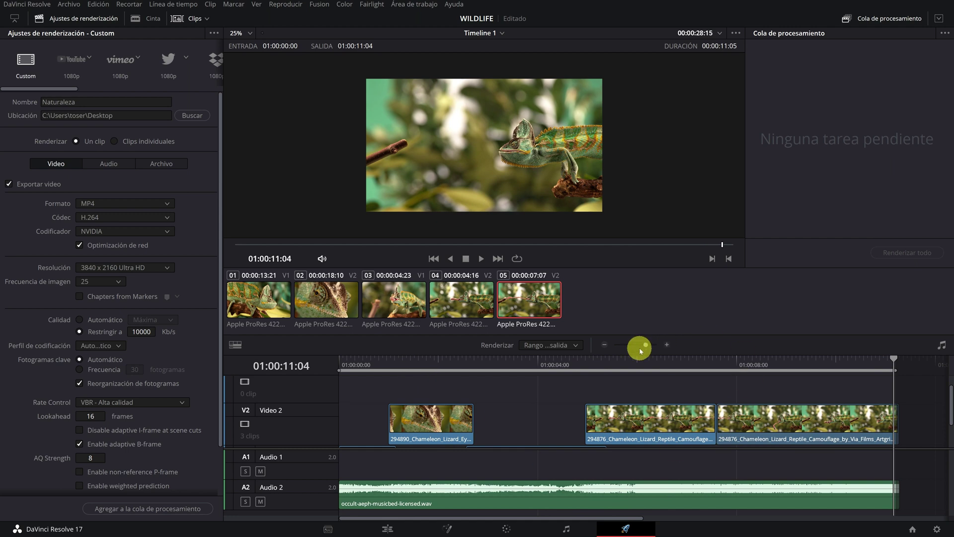
{"action": "left_click_drag", "start_coordinate": [646, 346], "coordinate": [726, 370]}
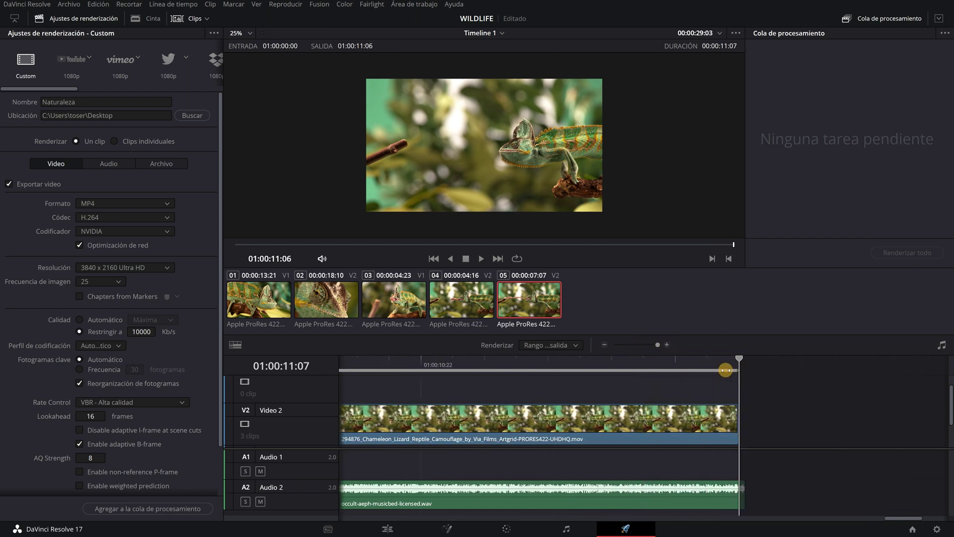
{"action": "left_click_drag", "start_coordinate": [657, 345], "coordinate": [641, 345]}
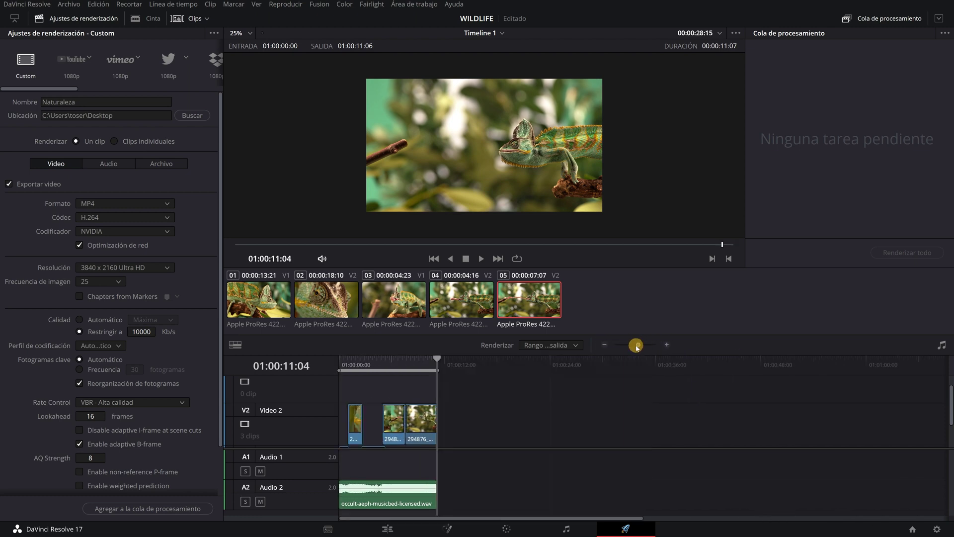
{"action": "scroll", "coordinate": [949, 397], "scroll_direction": "down", "scroll_amount": 2}
{"action": "left_click_drag", "start_coordinate": [392, 369], "coordinate": [384, 371]}
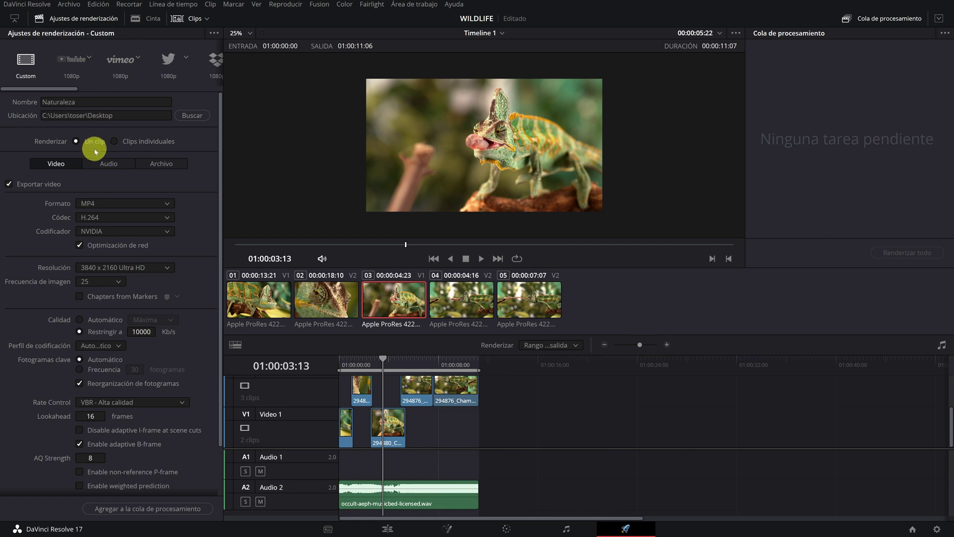
{"action": "left_click", "coordinate": [141, 143]}
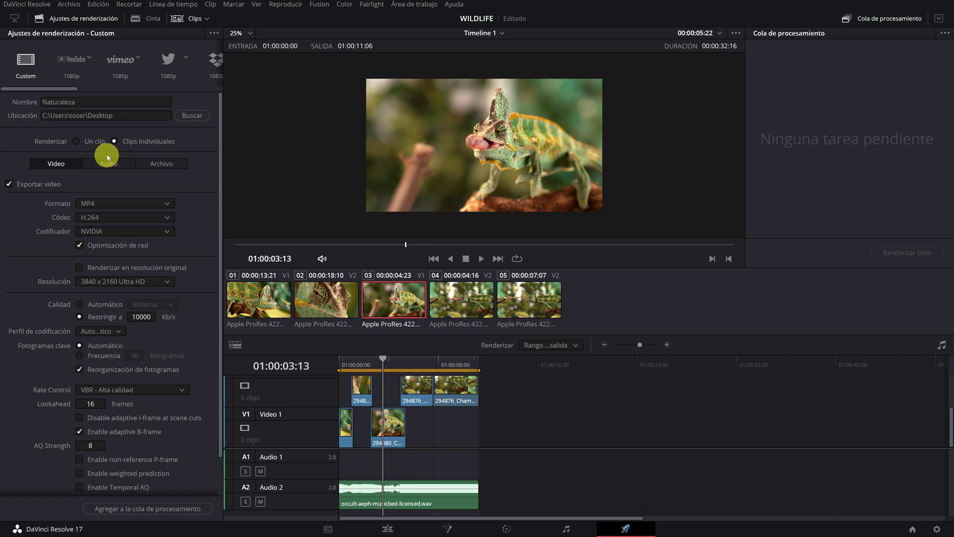
{"action": "left_click", "coordinate": [87, 142]}
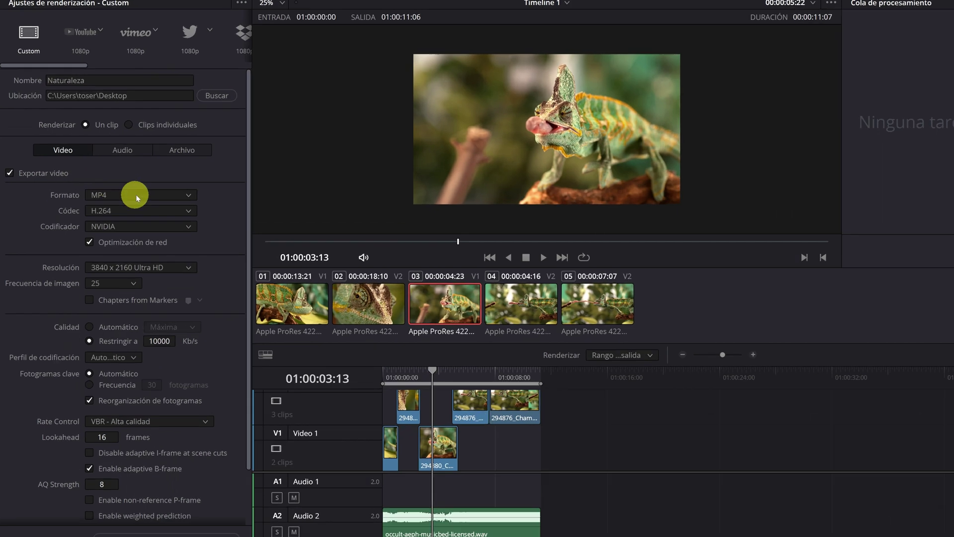
Confirm MP4 as the output format and bring up the H.264/H.265 codec choices
{"action": "left_click", "coordinate": [121, 203]}
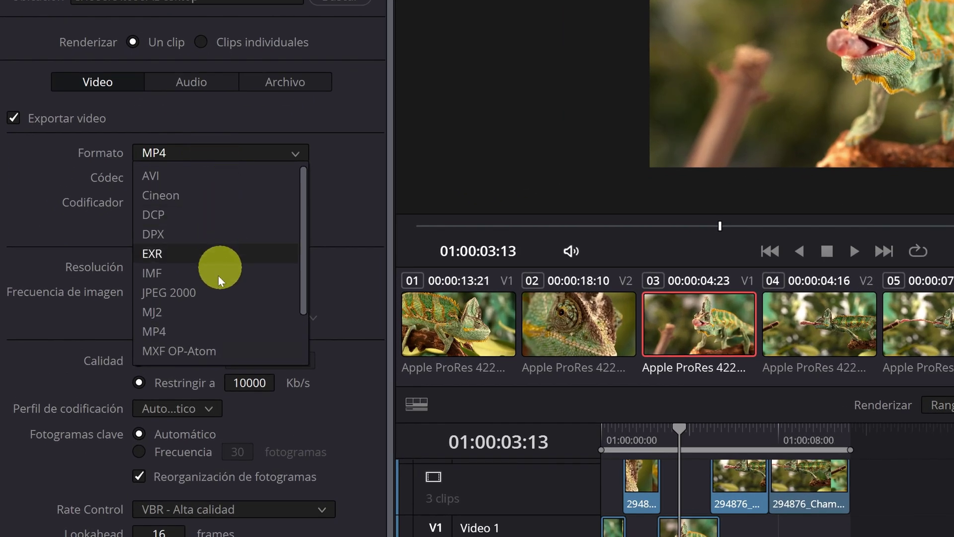
{"action": "scroll", "coordinate": [223, 278], "scroll_direction": "down", "scroll_amount": 1}
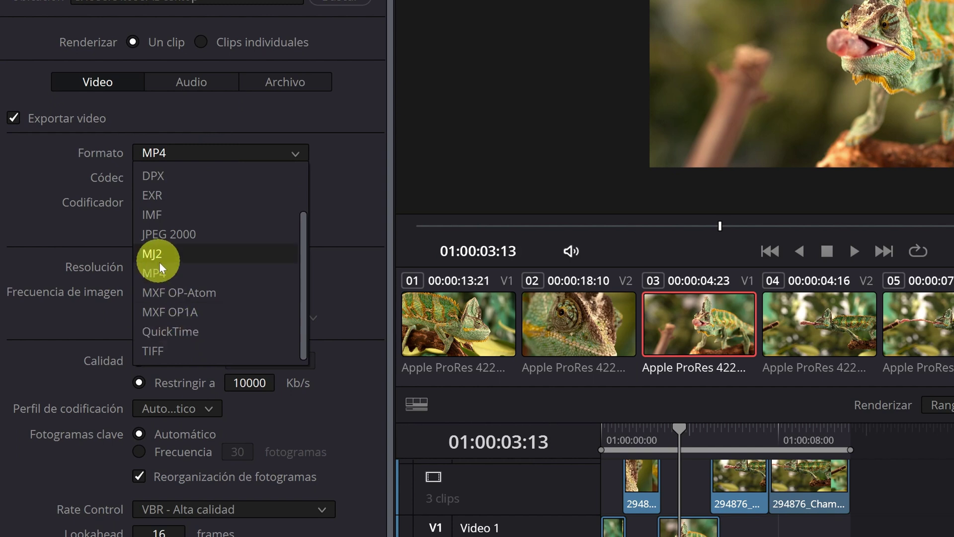
{"action": "left_click", "coordinate": [160, 271]}
{"action": "left_click", "coordinate": [225, 180]}
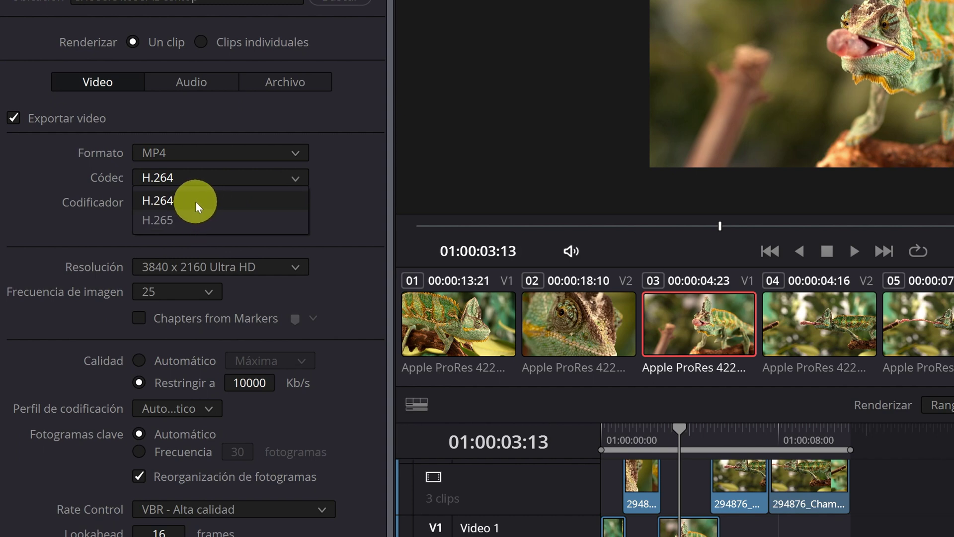
Keep H.264 with the Nativo encoder at 3840 x 2160 Ultra HD and 25 fps
{"action": "left_click", "coordinate": [196, 202]}
{"action": "left_click", "coordinate": [219, 204]}
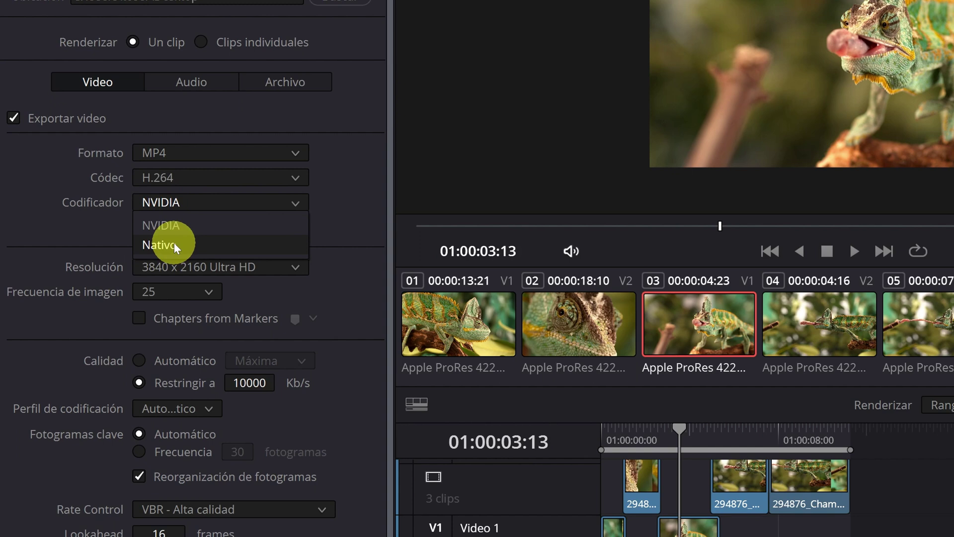
{"action": "left_click", "coordinate": [174, 243]}
{"action": "left_click", "coordinate": [230, 266]}
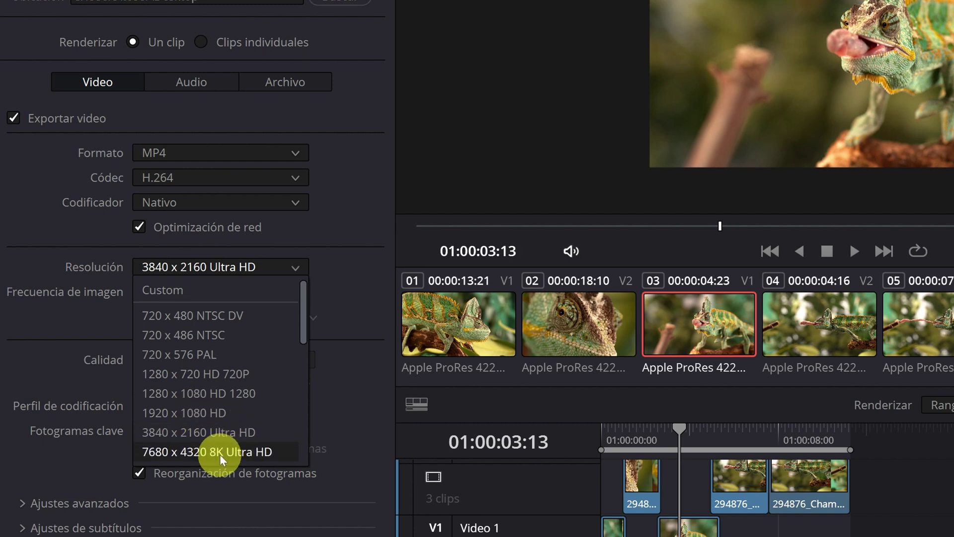
{"action": "left_click", "coordinate": [221, 432]}
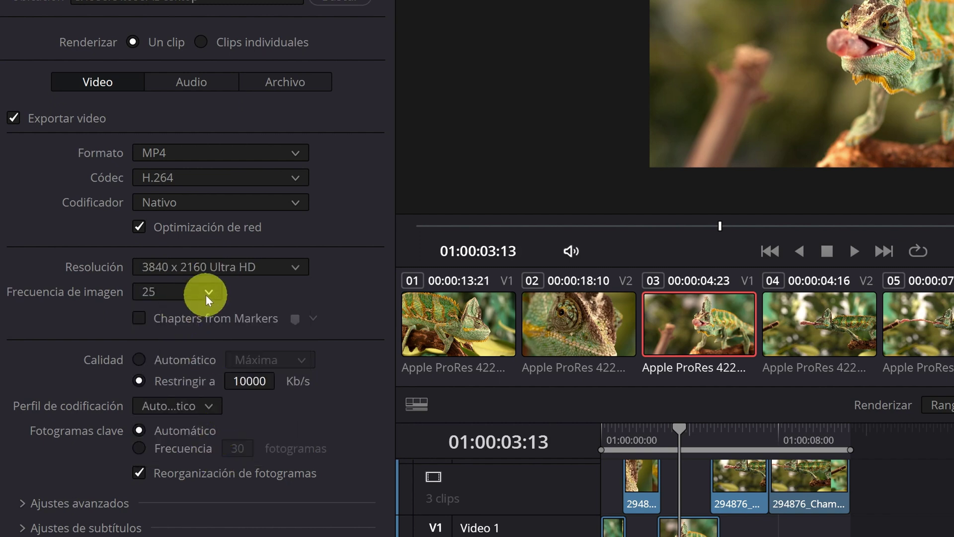
{"action": "left_click", "coordinate": [164, 294]}
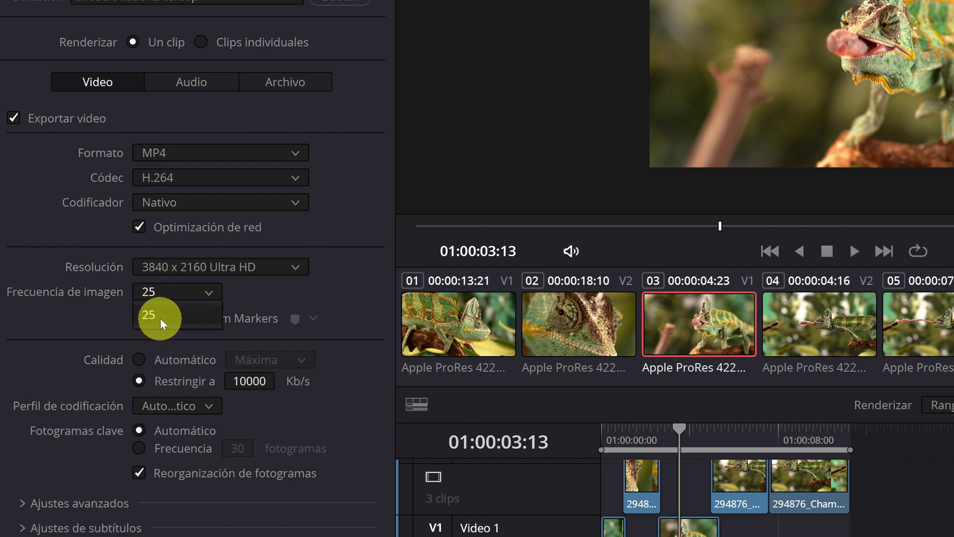
{"action": "left_click", "coordinate": [209, 293]}
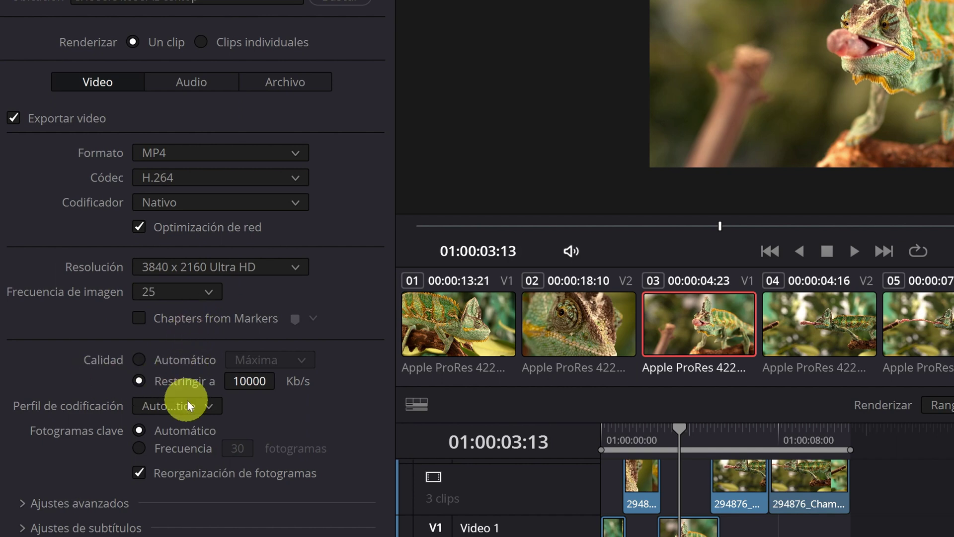
Raise the bitrate cap to 100000 Kb/s and set quality to Automático at Máxima
{"action": "left_click", "coordinate": [255, 383]}
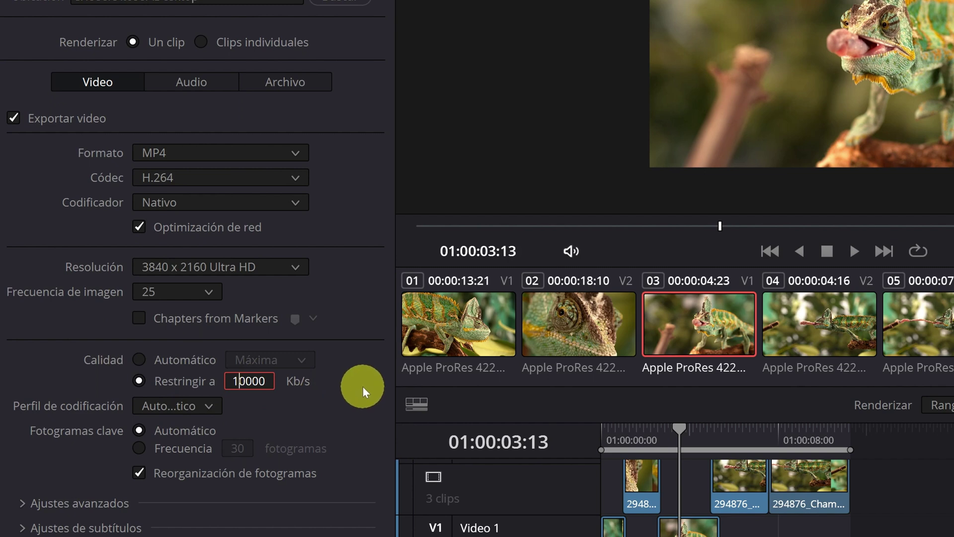
{"action": "type", "text": "0"}
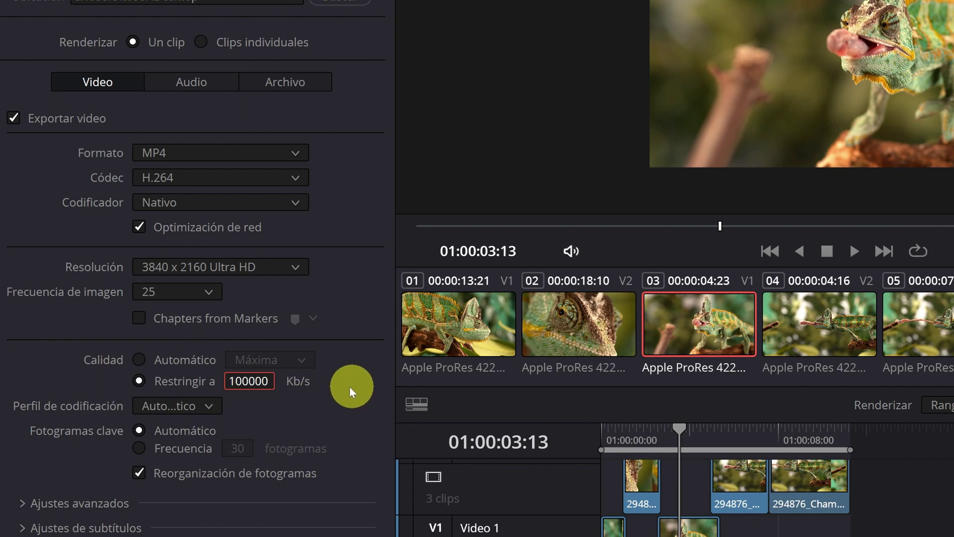
{"action": "left_click", "coordinate": [165, 360]}
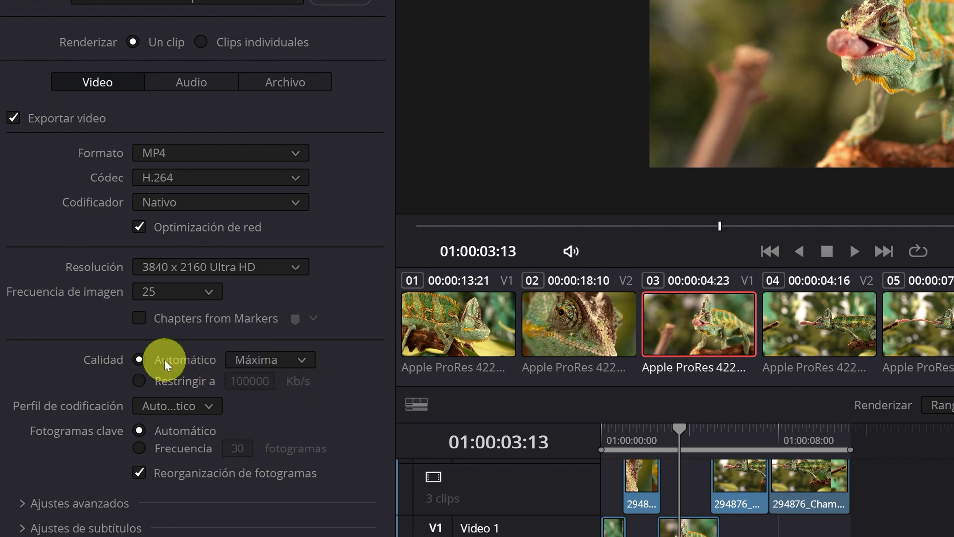
{"action": "left_click", "coordinate": [275, 360]}
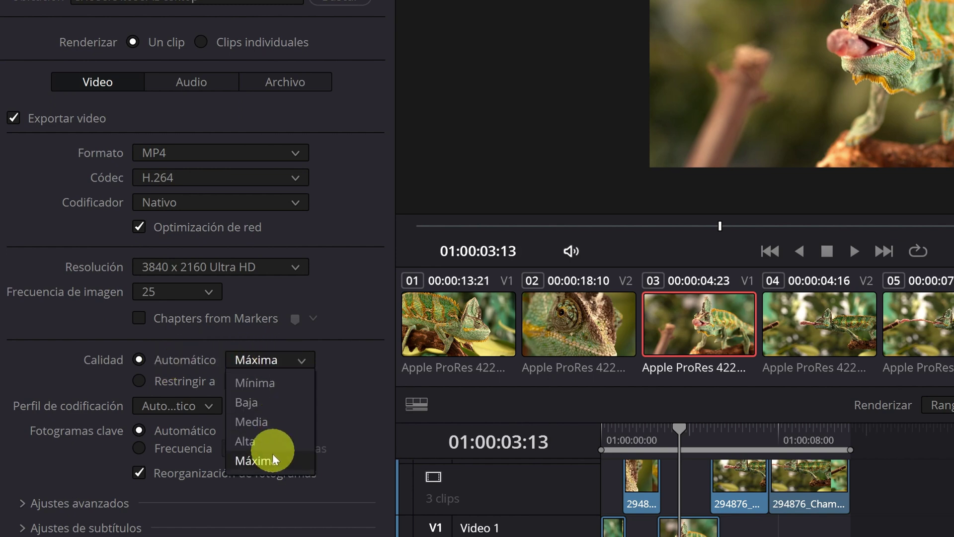
{"action": "left_click", "coordinate": [261, 460]}
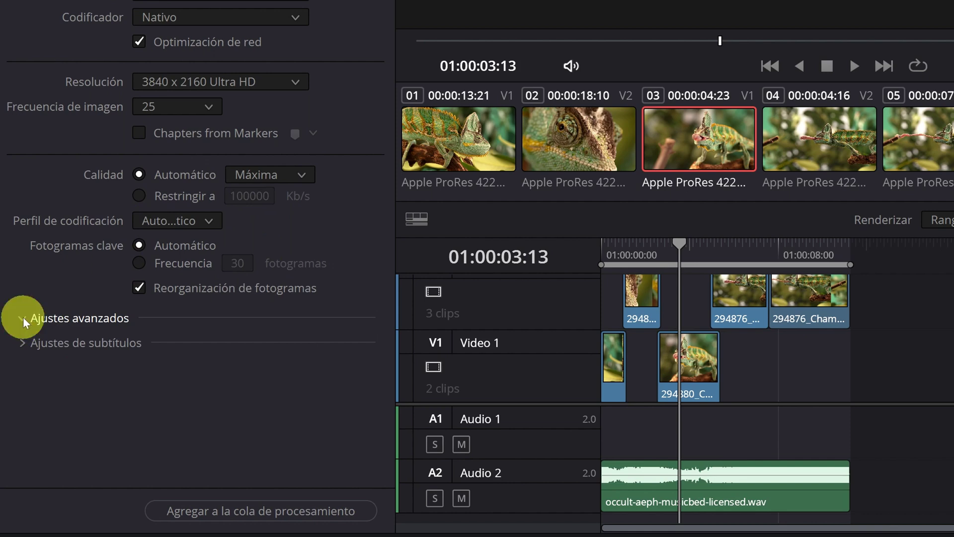
Expand the Ajustes avanzados section of the render settings
{"action": "left_click", "coordinate": [23, 317]}
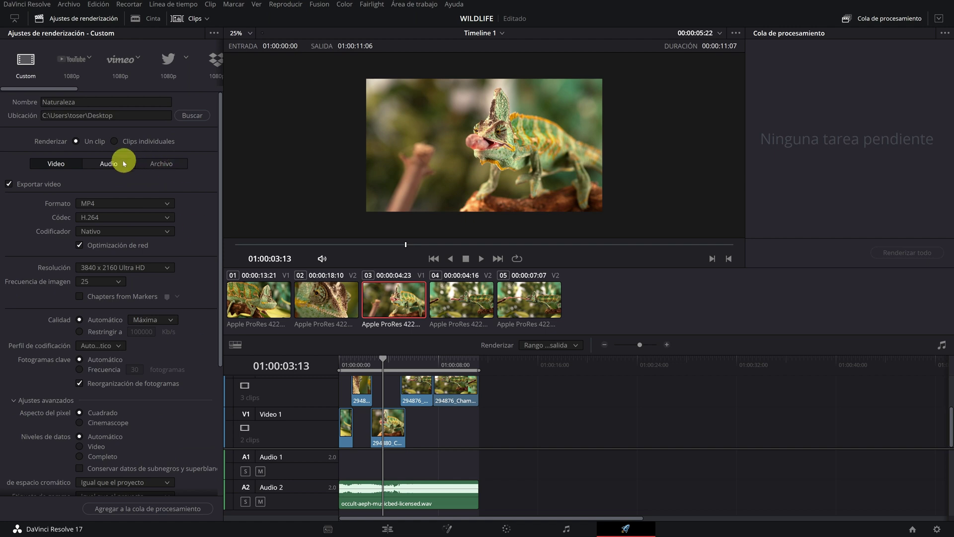
Keep AAC audio at 192 Kb/s and queue the Naturaleza job as Tarea 1
{"action": "left_click", "coordinate": [108, 164]}
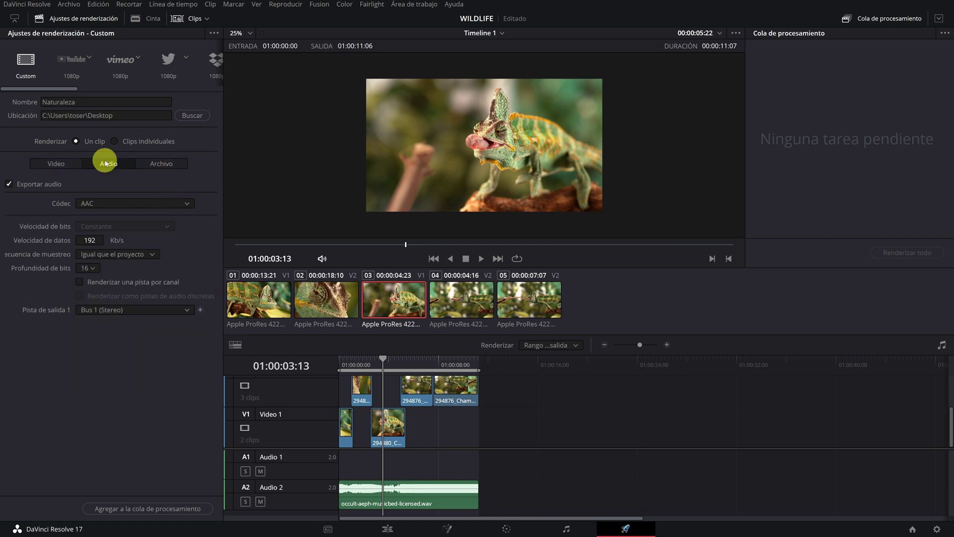
{"action": "left_click", "coordinate": [109, 208]}
{"action": "left_click", "coordinate": [107, 215]}
{"action": "double_click", "coordinate": [89, 240]}
{"action": "type", "text": "150"}
{"action": "key", "text": "Return"}
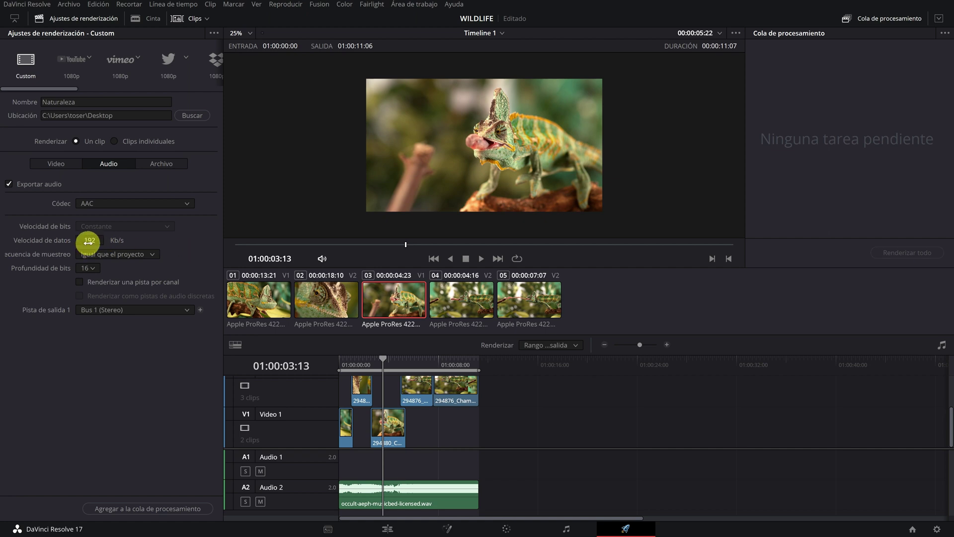
{"action": "left_click", "coordinate": [48, 164]}
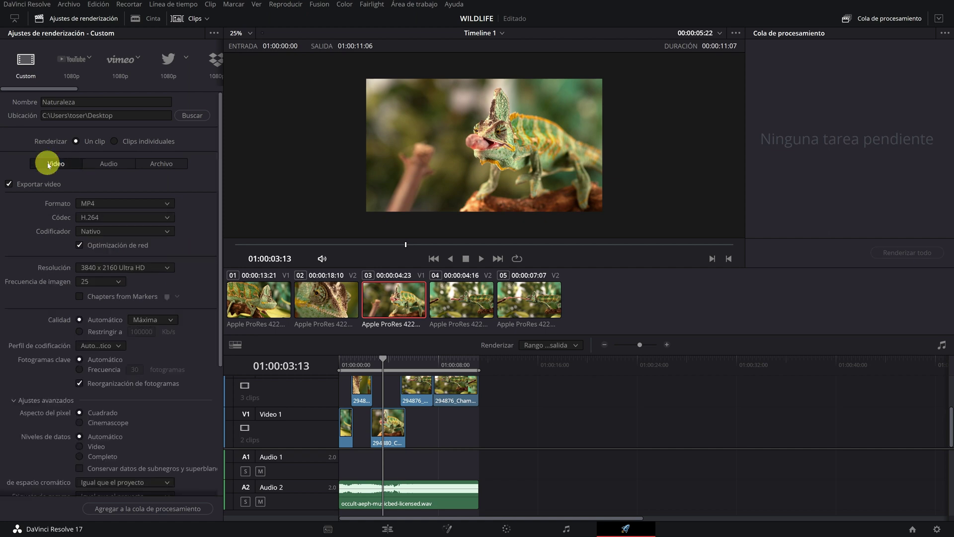
{"action": "left_click", "coordinate": [156, 509]}
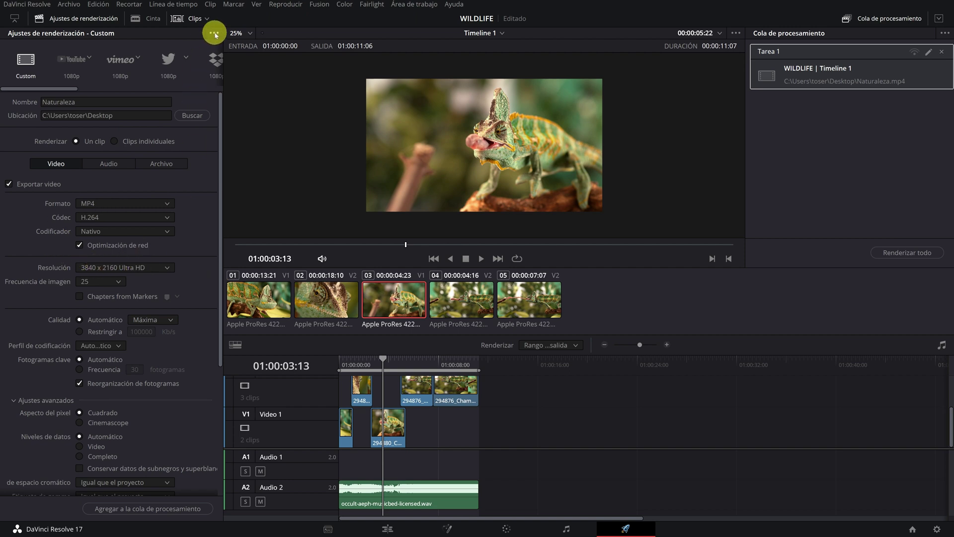
Save the current render settings as a preset named h264 and reselect it
{"action": "left_click", "coordinate": [216, 34]}
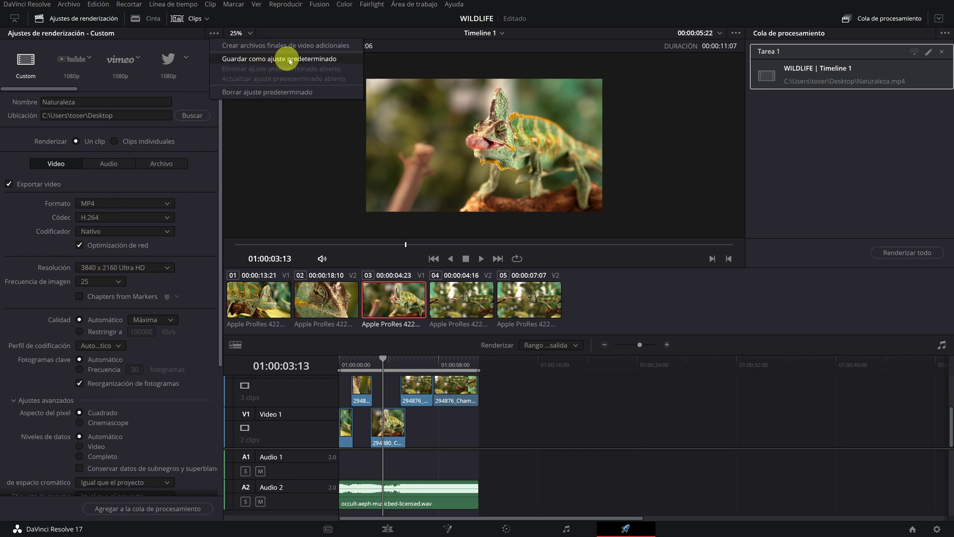
{"action": "left_click", "coordinate": [283, 61]}
{"action": "left_click", "coordinate": [432, 250]}
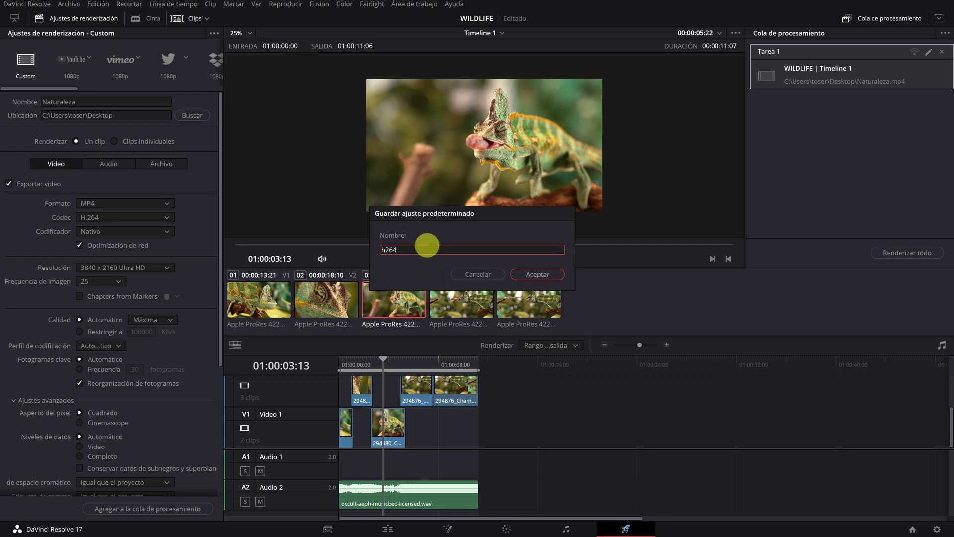
{"action": "left_click", "coordinate": [537, 274]}
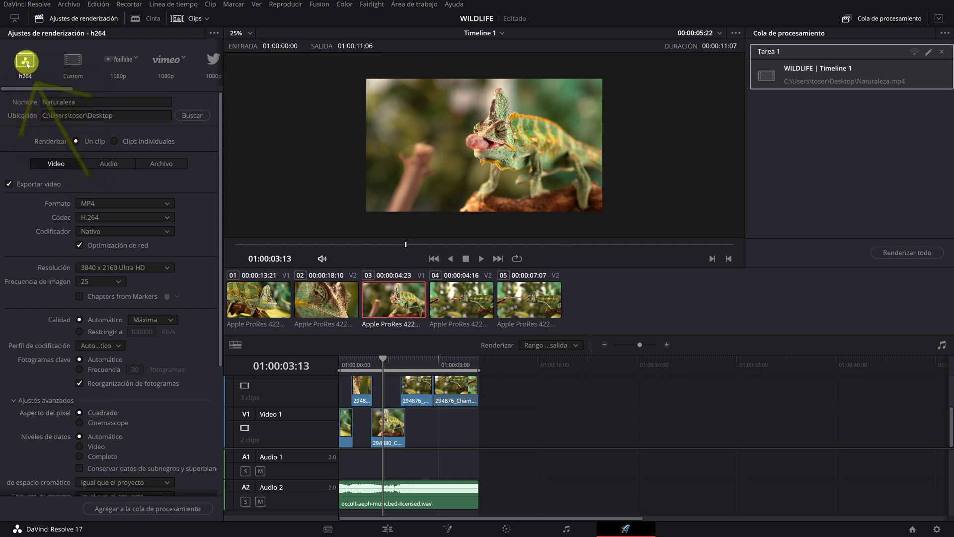
{"action": "left_click", "coordinate": [121, 67]}
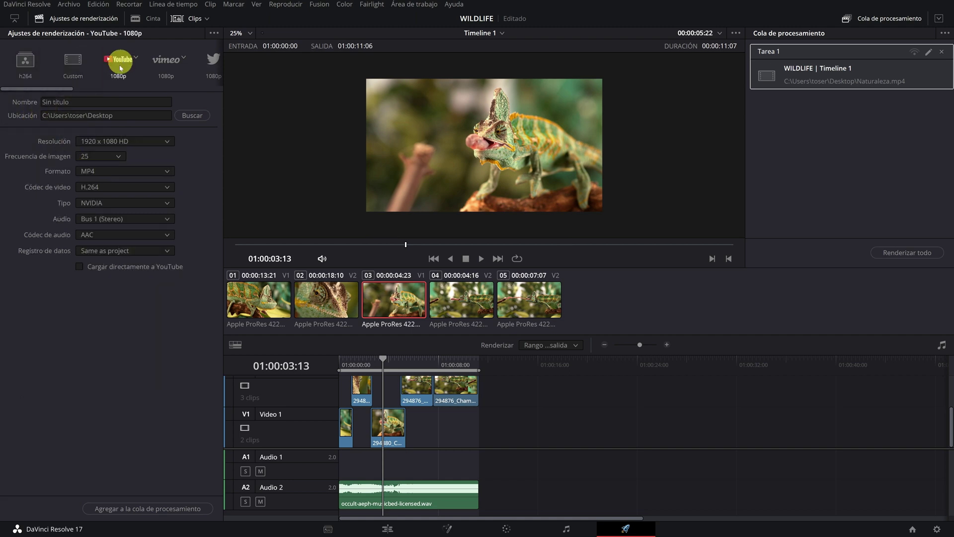
{"action": "left_click", "coordinate": [24, 63]}
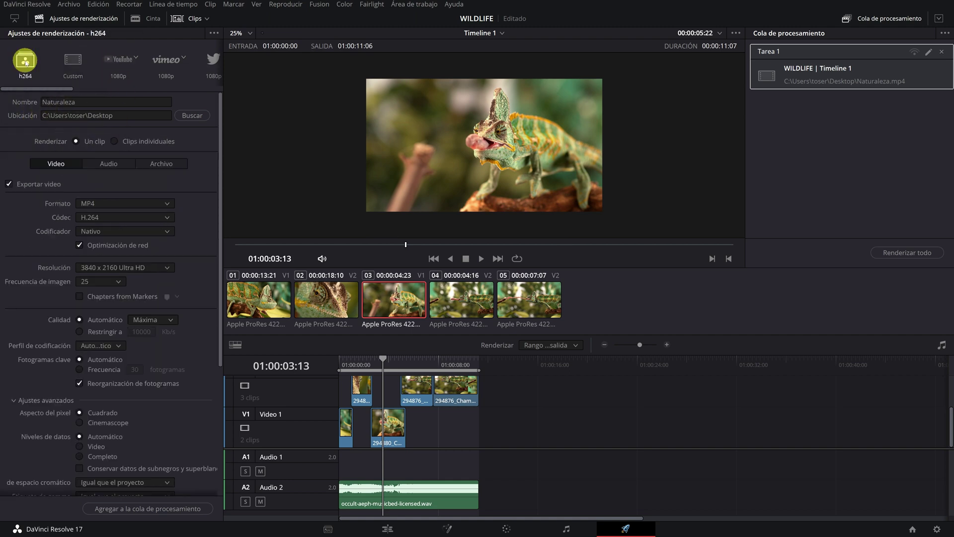
{"action": "mouse_move", "coordinate": [219, 178]}
{"action": "left_mouse_down"}
{"action": "mouse_move", "coordinate": [230, 308]}
{"action": "mouse_move", "coordinate": [222, 166]}
{"action": "left_mouse_up"}
Switch the codec to H.265, rename the job Naturaleza_h265 and queue it
{"action": "left_click", "coordinate": [146, 223]}
{"action": "left_click", "coordinate": [102, 231]}
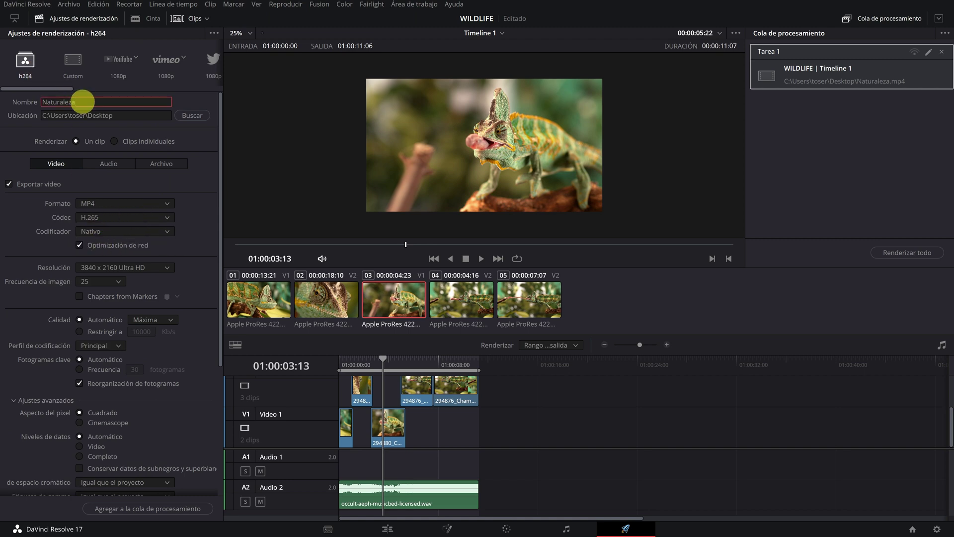
{"action": "type", "text": "5"}
{"action": "key", "text": "Left"}
{"action": "key", "text": "Left"}
{"action": "key", "text": "Left"}
{"action": "type", "text": "_"}
{"action": "key", "text": "Return"}
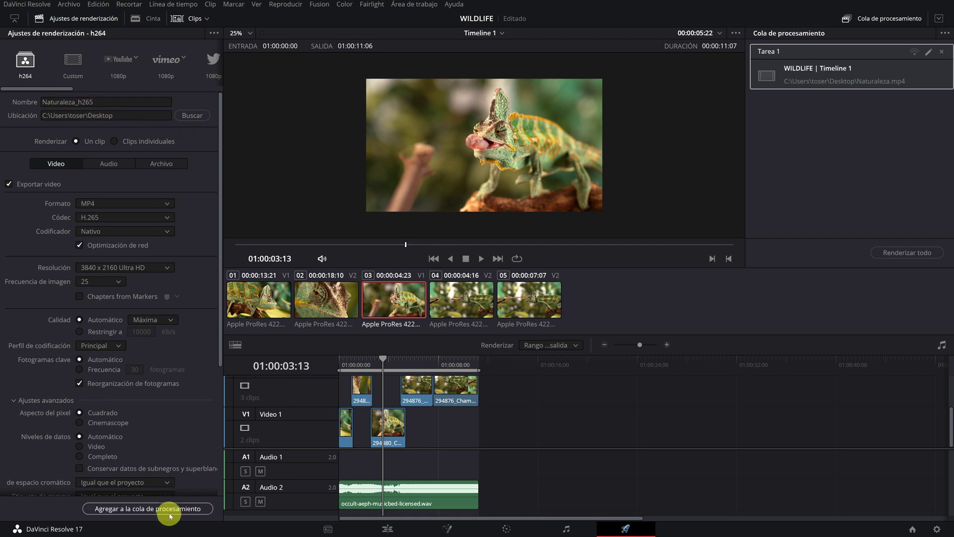
{"action": "left_click", "coordinate": [179, 508]}
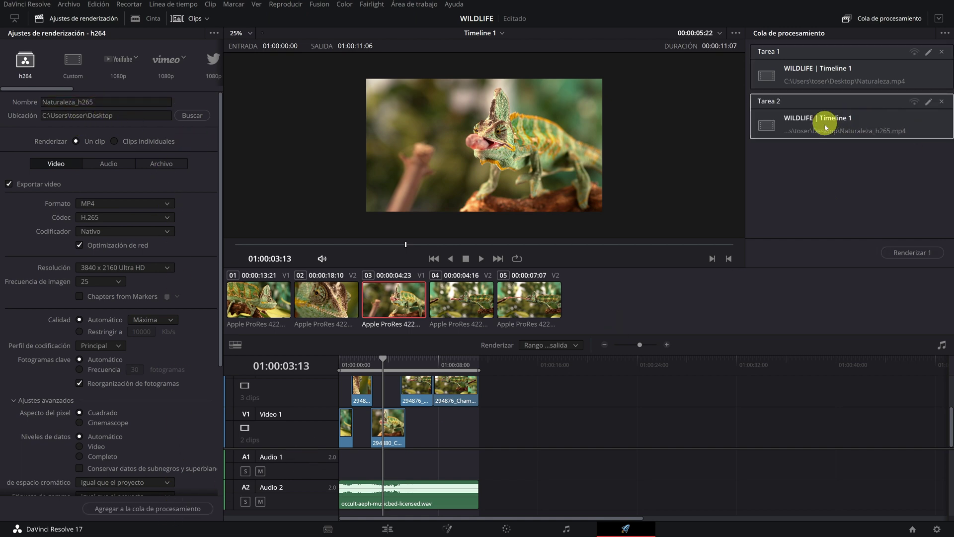
Return to H.264 at 1920 x 1080 HD, rename it Naturaleza_mp4 and queue it
{"action": "left_click", "coordinate": [117, 219]}
{"action": "left_click", "coordinate": [108, 232]}
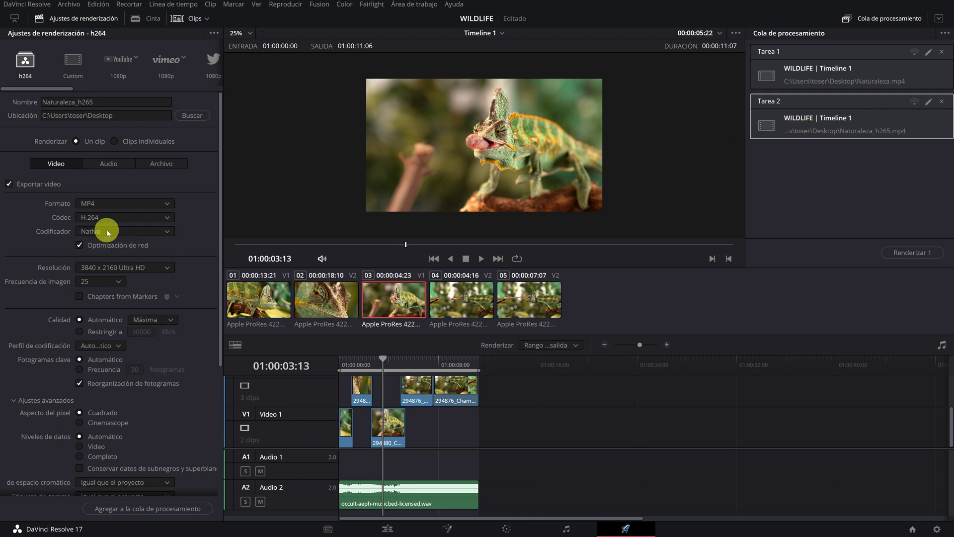
{"action": "left_click", "coordinate": [137, 271]}
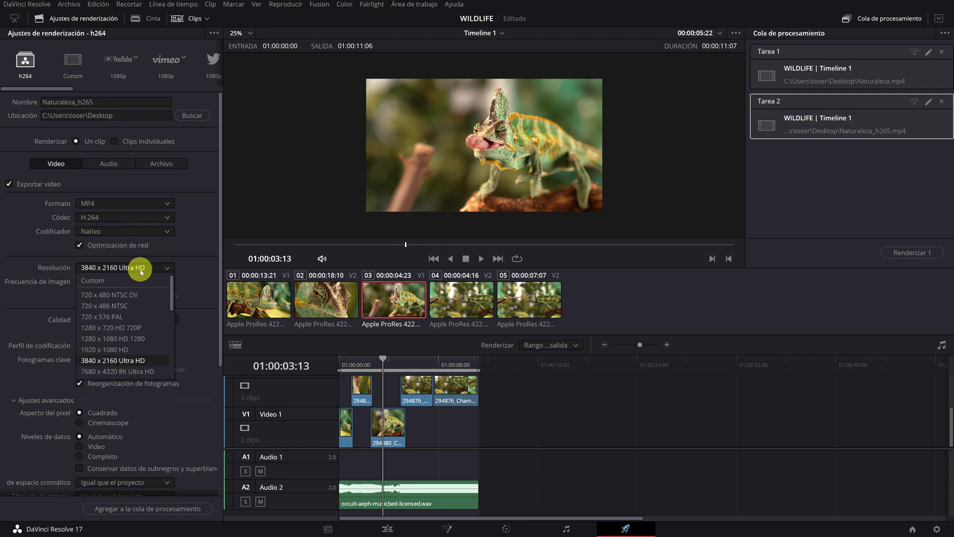
{"action": "left_click", "coordinate": [114, 350]}
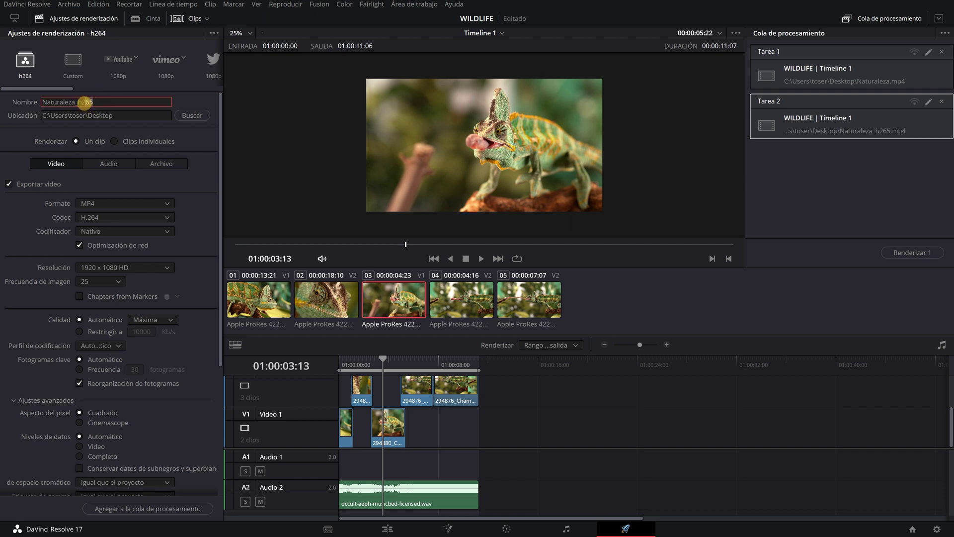
{"action": "type", "text": "4"}
{"action": "left_click", "coordinate": [148, 508]}
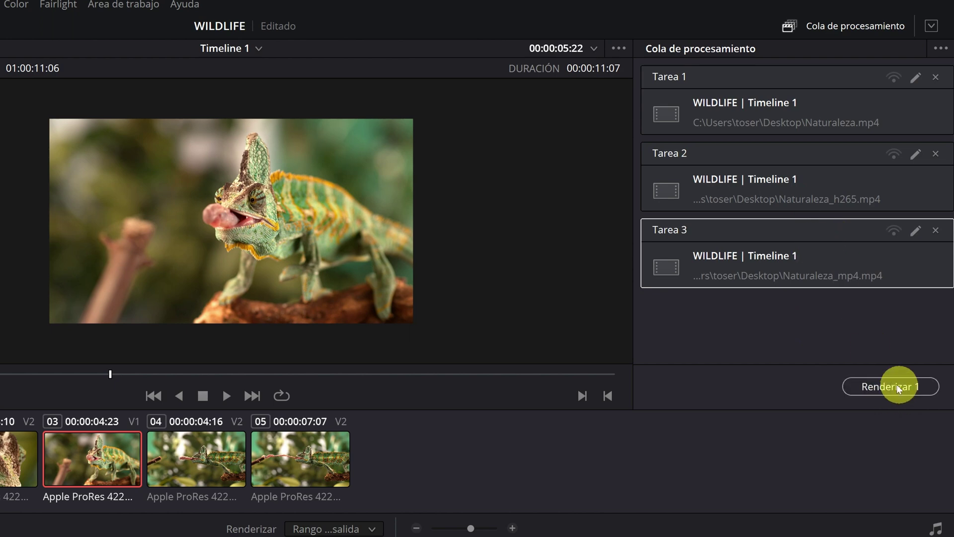
Deselect the queued job and run Renderizar todo to render all three Naturaleza jobs
{"action": "left_click_drag", "start_coordinate": [840, 311], "coordinate": [711, 82]}
{"action": "left_click", "coordinate": [873, 385]}
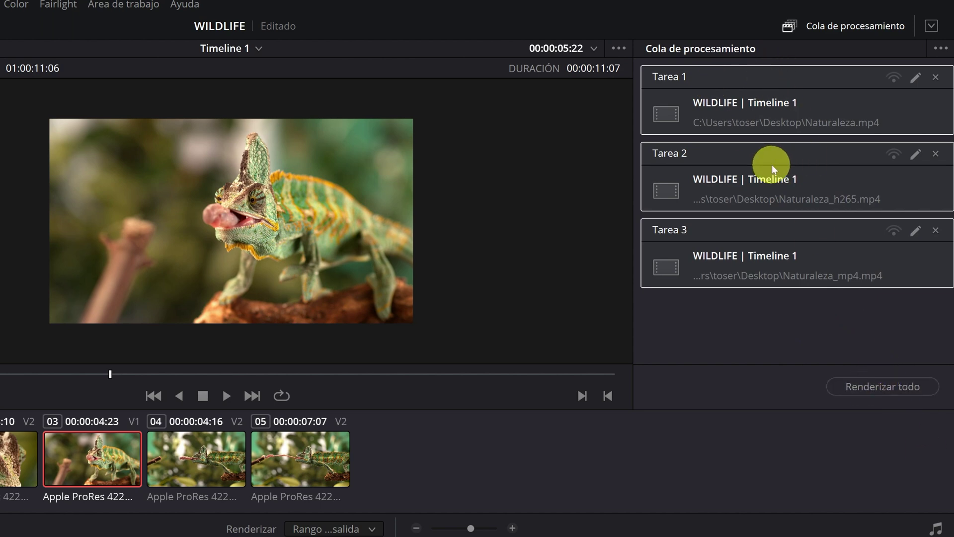
{"action": "left_click", "coordinate": [869, 384]}
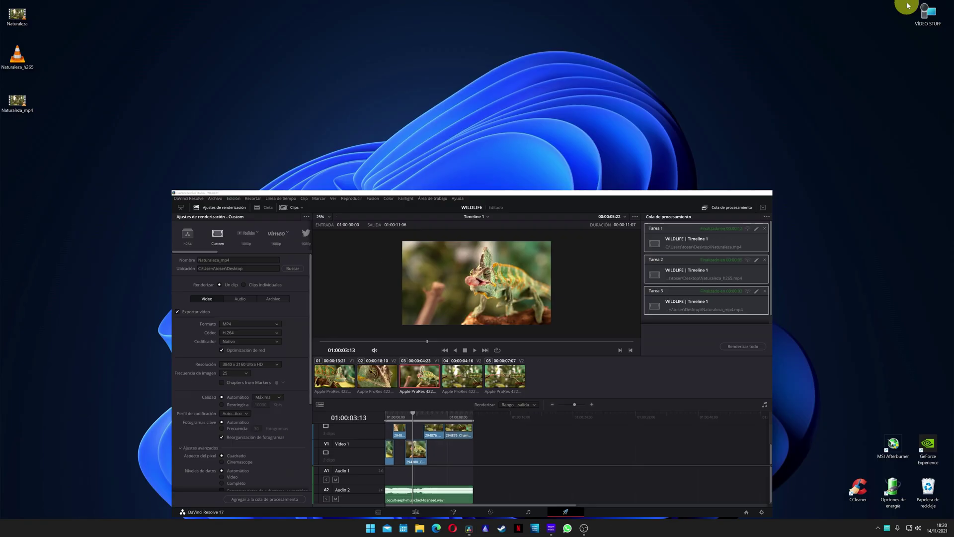
{"action": "left_click", "coordinate": [907, 6]}
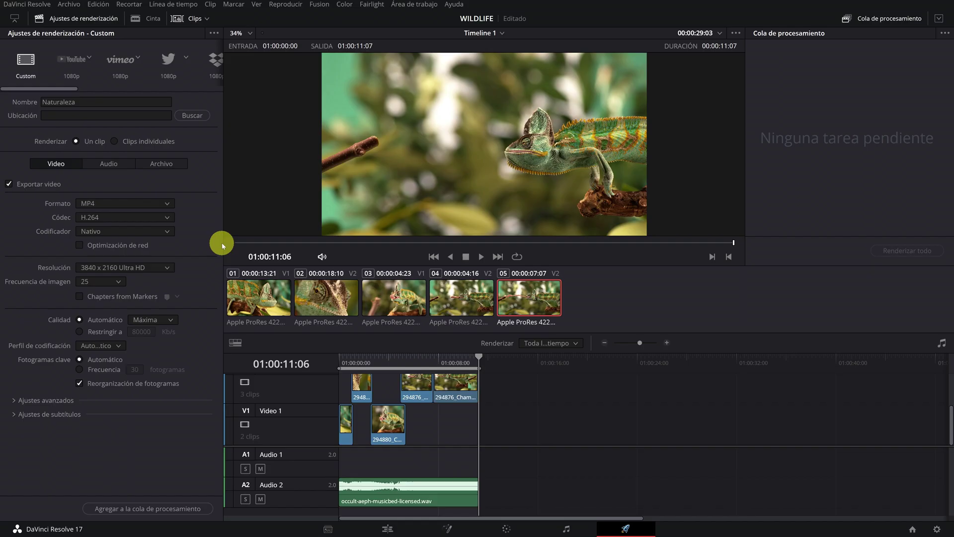
Set the render format to MXF OP1A, keeping the DNxHR codec and DNxHR 444 12-bit type
{"action": "left_click", "coordinate": [139, 203]}
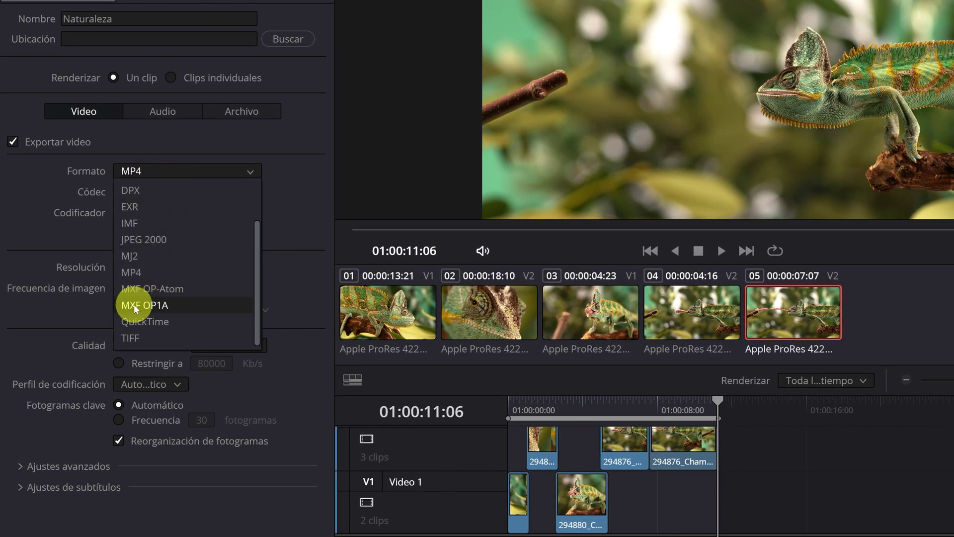
{"action": "left_click", "coordinate": [159, 305]}
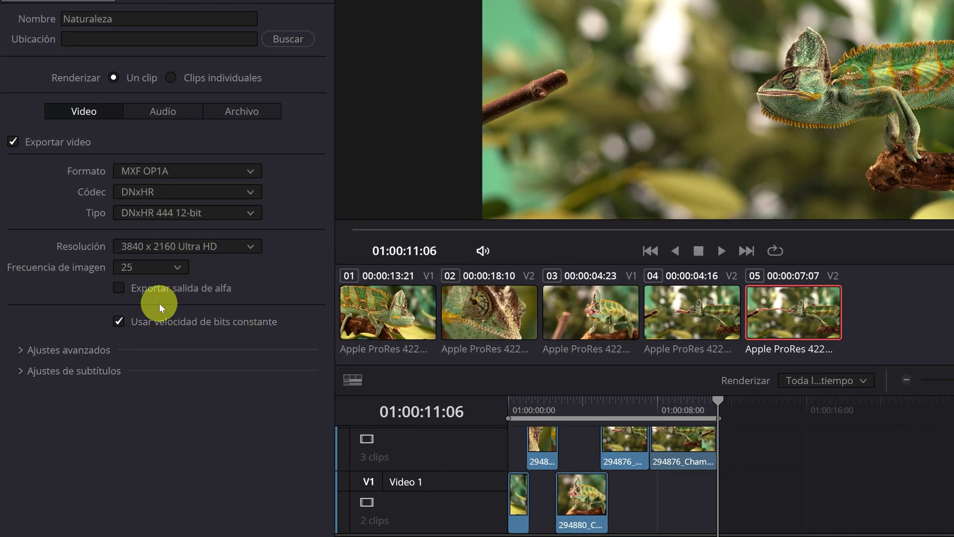
{"action": "left_click", "coordinate": [178, 192]}
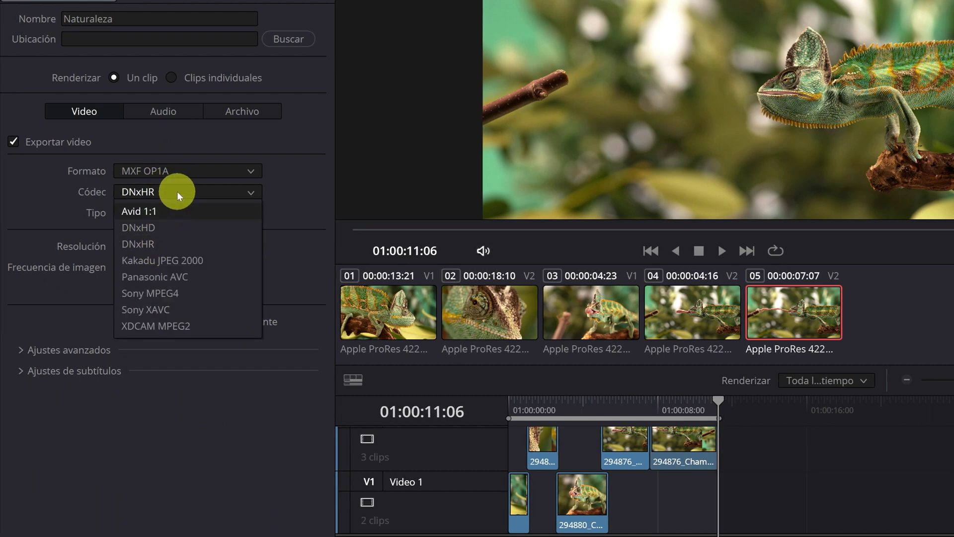
{"action": "left_click", "coordinate": [178, 190]}
{"action": "left_click", "coordinate": [236, 214]}
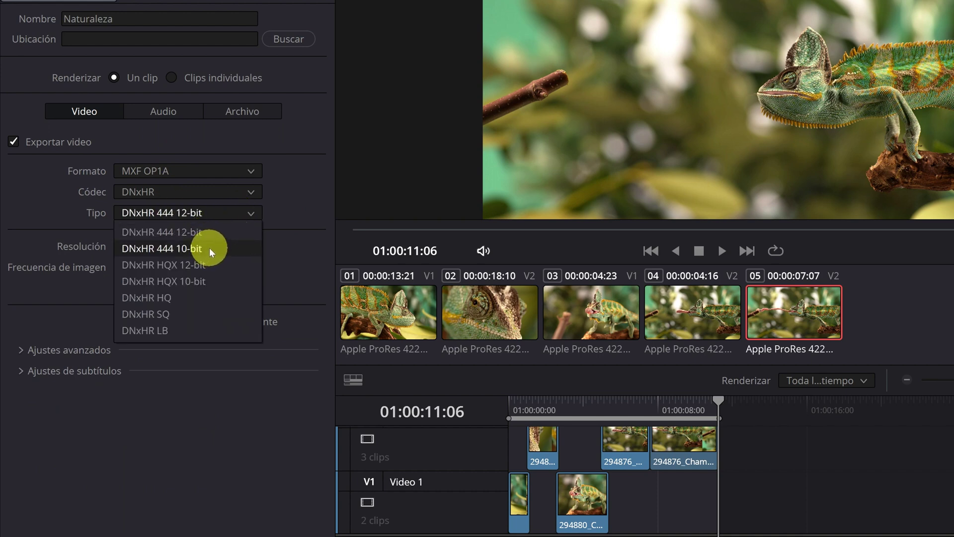
{"action": "left_click", "coordinate": [223, 233]}
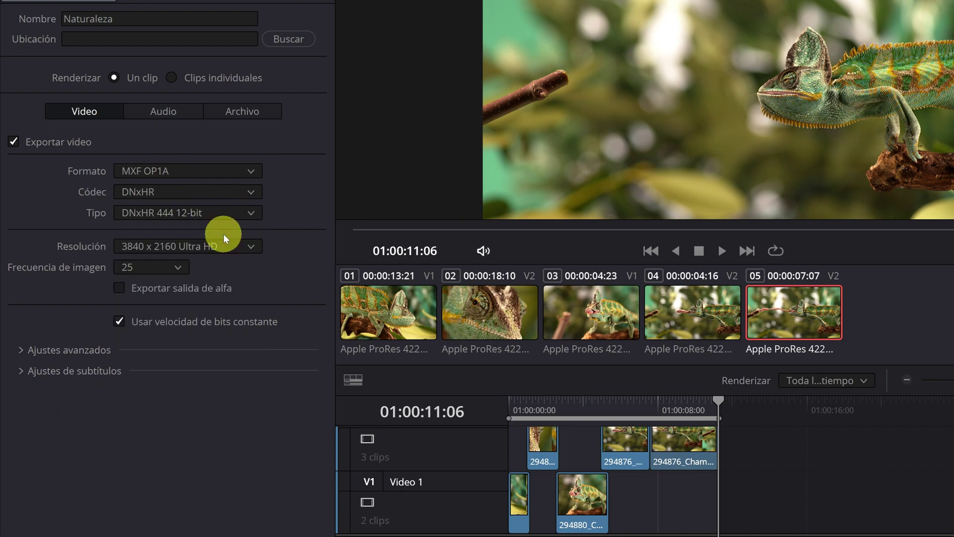
In the audio export settings, keep the Linear PCM codec and set the sample rate to 192000
{"action": "left_click", "coordinate": [187, 124]}
{"action": "left_click", "coordinate": [217, 174]}
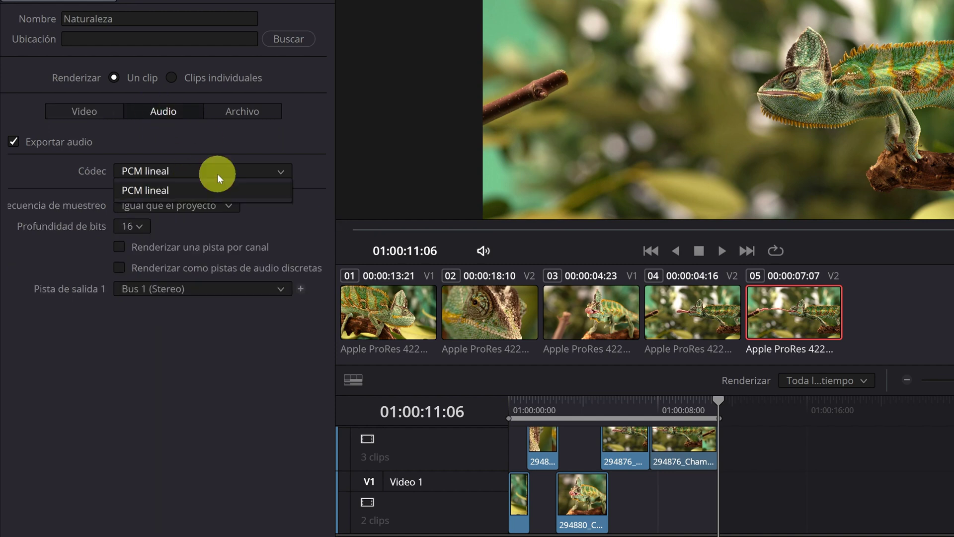
{"action": "left_click", "coordinate": [216, 174]}
{"action": "left_click", "coordinate": [199, 207]}
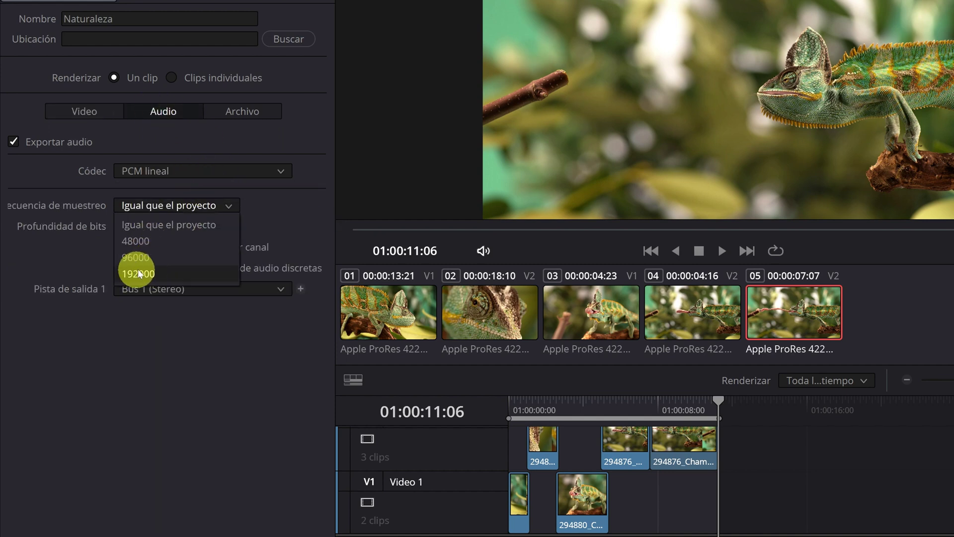
{"action": "left_click", "coordinate": [180, 274]}
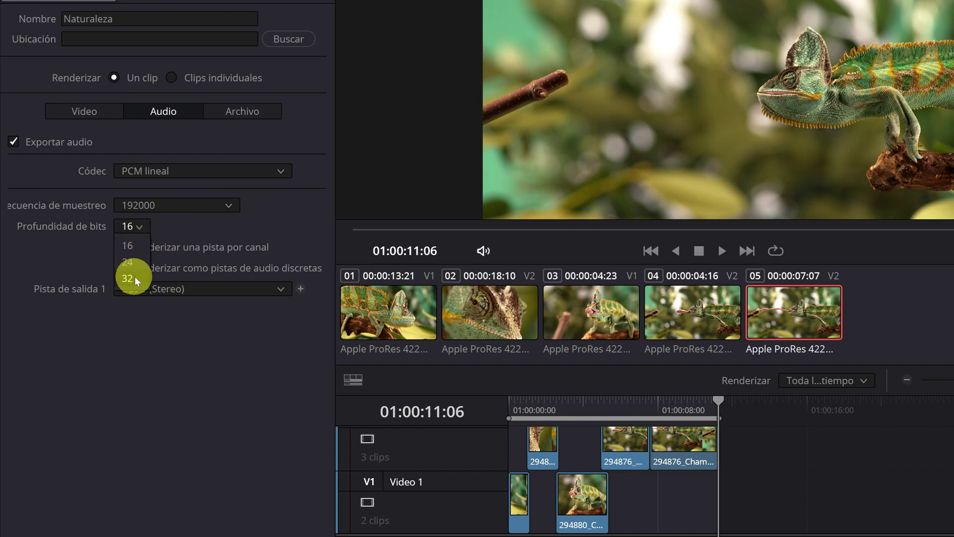